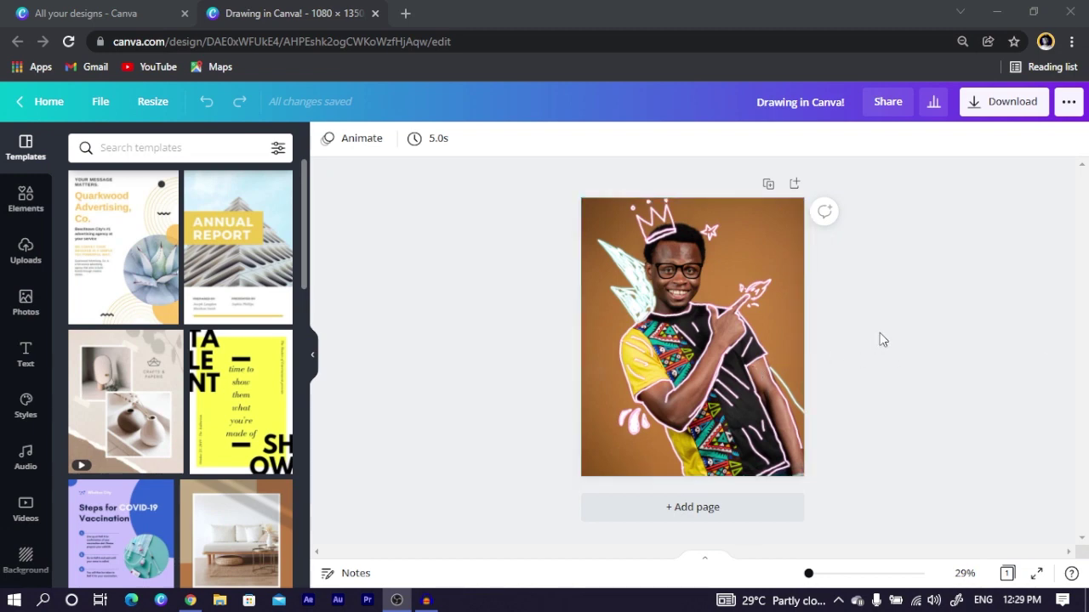
# Zoom in to review the finished doodled portrait, then zoom back out to fit the page
pyautogui.hotkey('ctrl', '+')
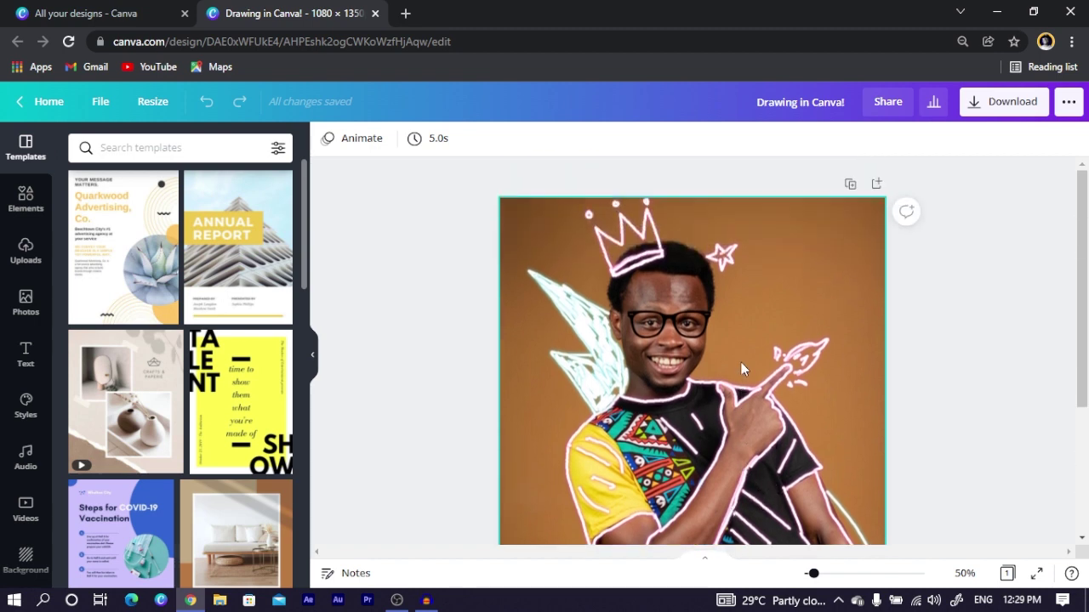
pyautogui.scroll(-2, 741, 370)
pyautogui.hotkey('ctrl', '-')
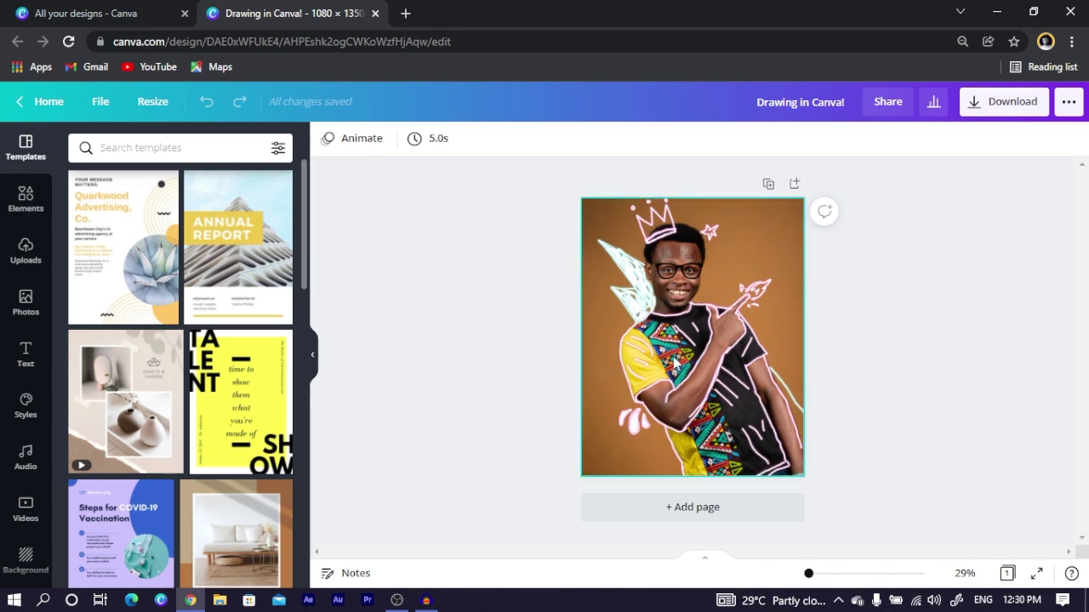
# Add a blank page 2 and place the uploaded crossed-arms portrait photo on it
pyautogui.click(720, 510)
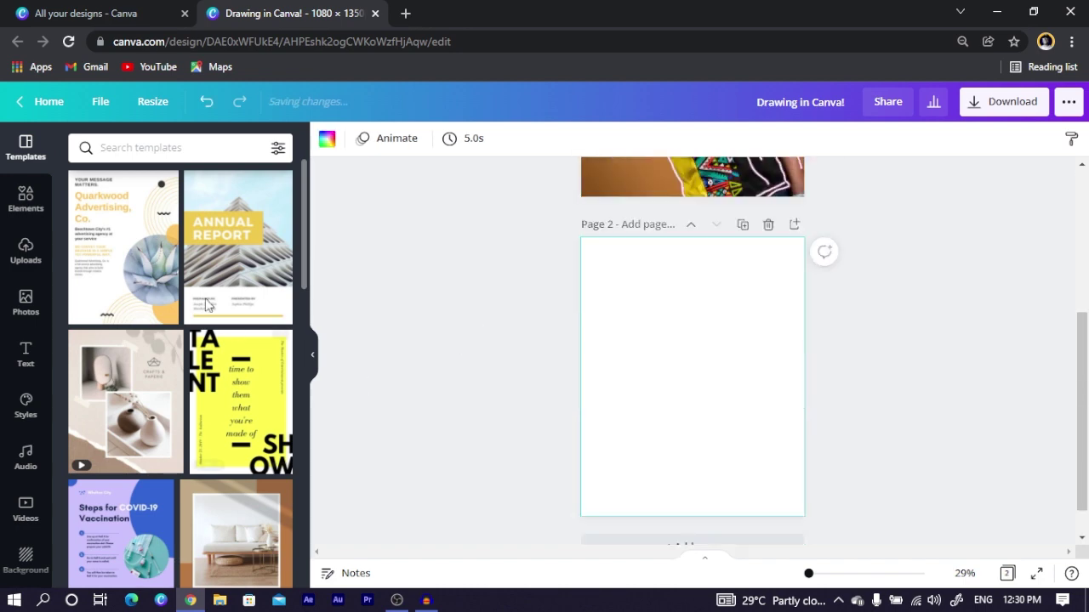
pyautogui.click(27, 253)
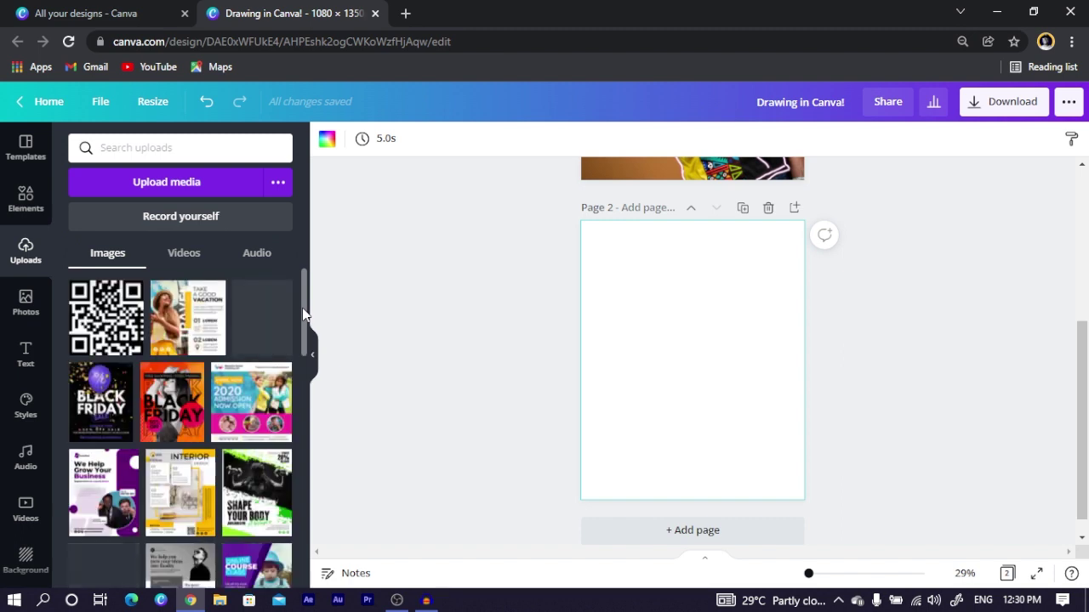
pyautogui.moveTo(303, 315); pyautogui.dragTo(298, 425)
pyautogui.scroll(-5, 213, 467)
pyautogui.click(207, 500)
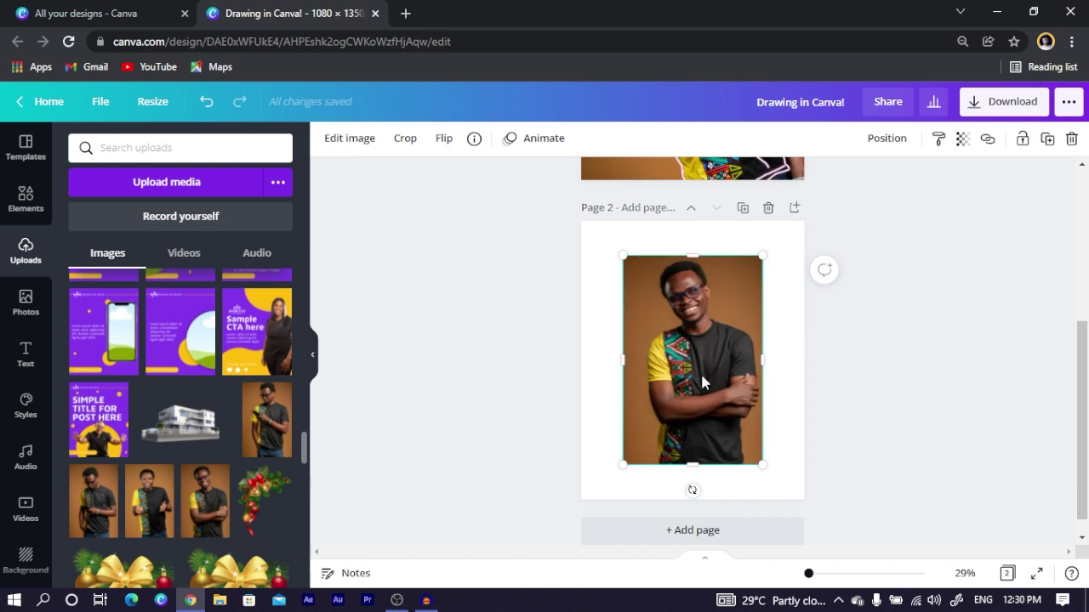
# Set the photo as the page background and shift its crop slightly down
pyautogui.rightClick(702, 383)
pyautogui.click(776, 525)
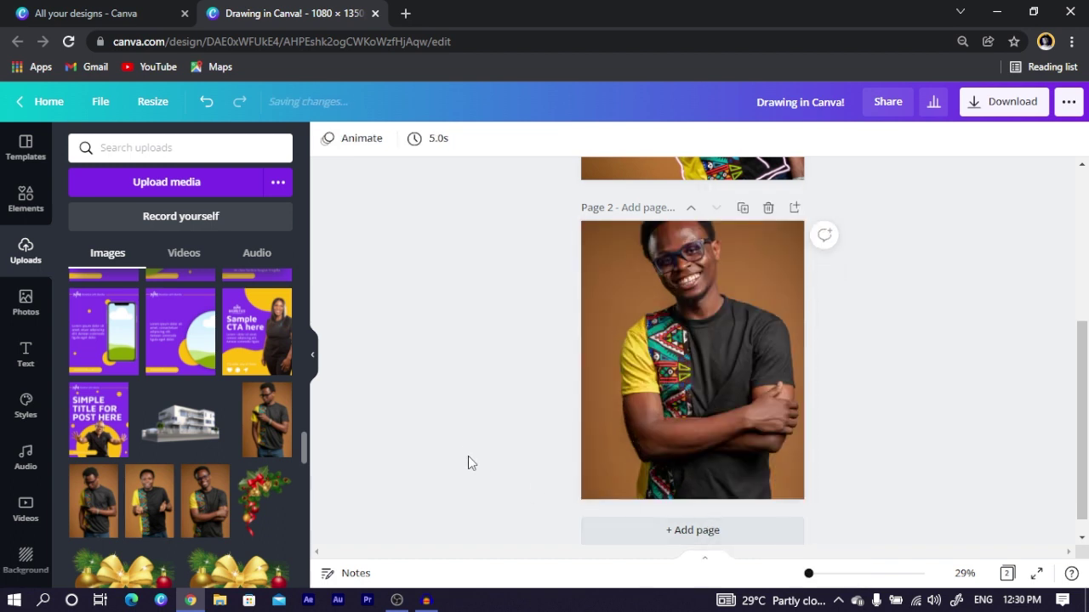
pyautogui.doubleClick(730, 349)
pyautogui.moveTo(730, 351); pyautogui.dragTo(725, 365)
pyautogui.click(497, 393)
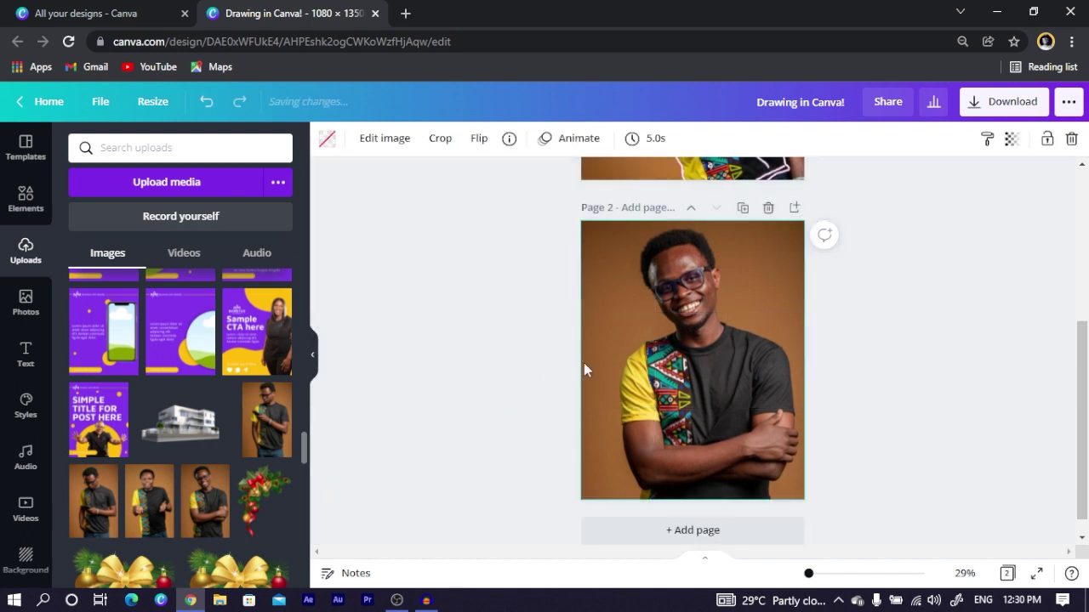
pyautogui.click(334, 351)
pyautogui.click(675, 320)
# Open the Draw (Beta) app from the More apps panel
pyautogui.scroll(-5, 4, 467)
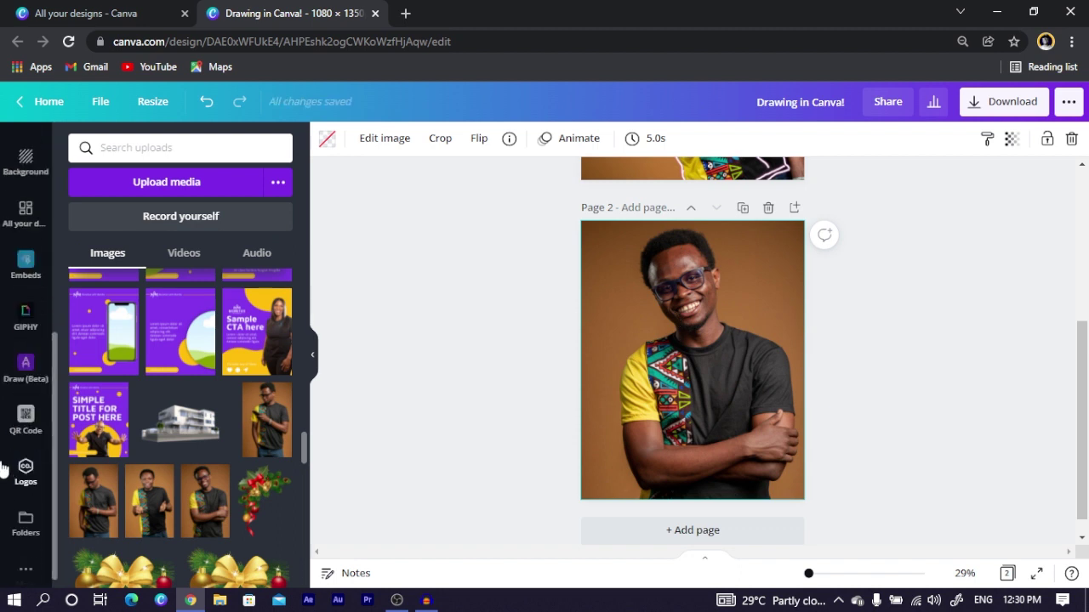
pyautogui.scroll(-1, 17, 544)
pyautogui.click(26, 561)
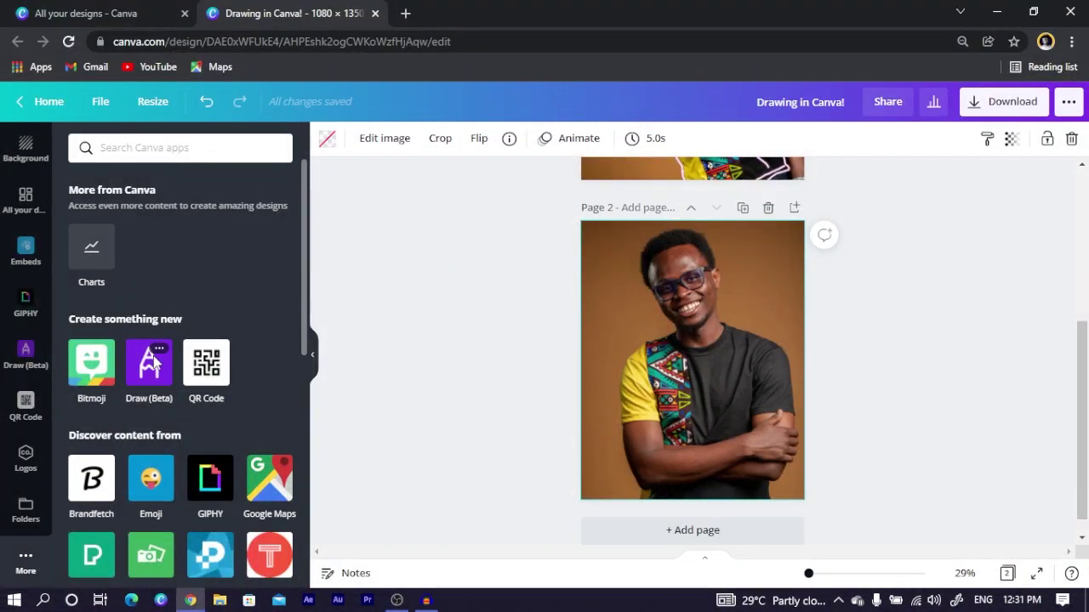
pyautogui.click(12, 362)
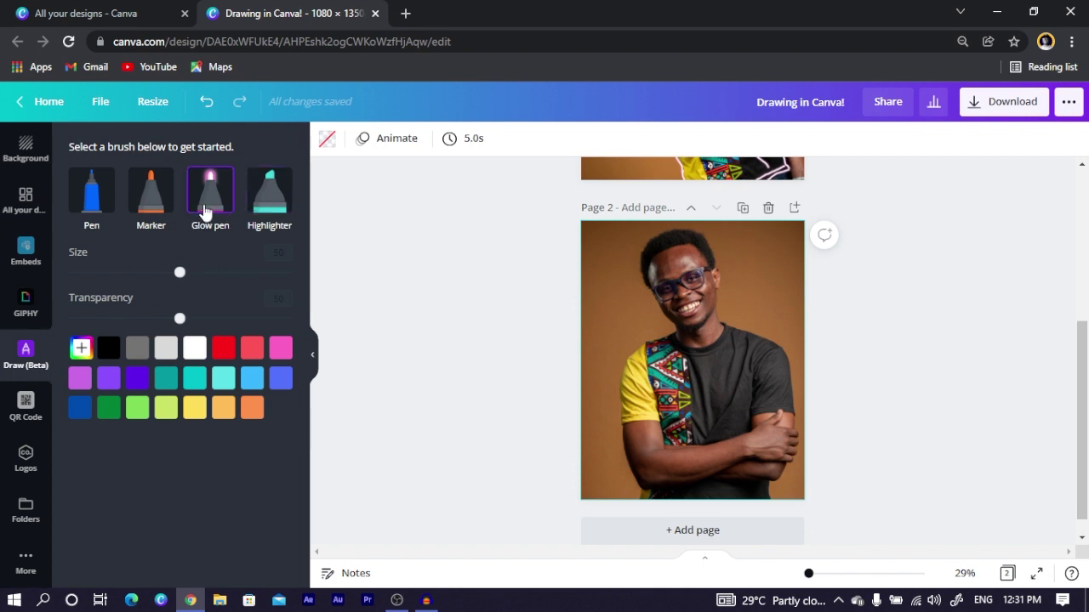
# Choose the pink Glow pen at size 41 and enlarge the browser view
pyautogui.click(205, 211)
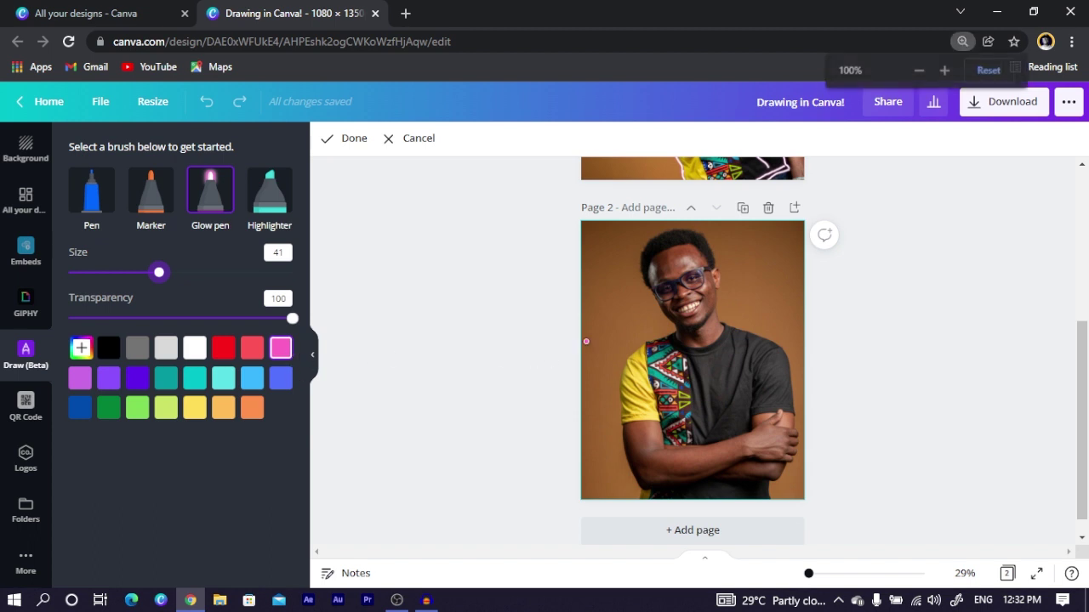
pyautogui.hotkey('ctrl', '+')
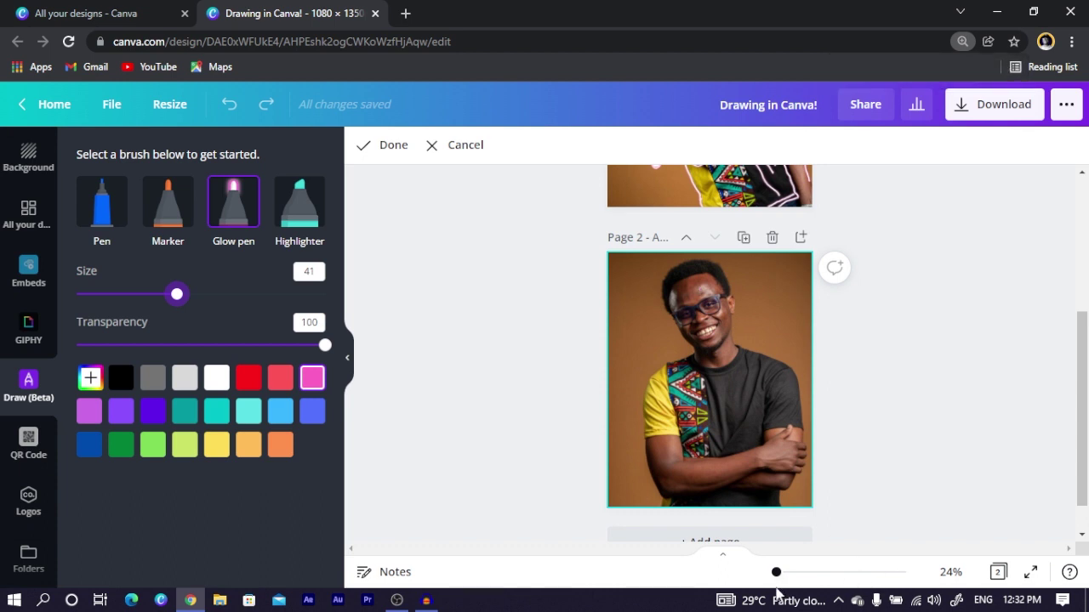
# Zoom in and trace a pink glow line over the head, down the face and along the collar
pyautogui.moveTo(777, 572); pyautogui.dragTo(785, 575)
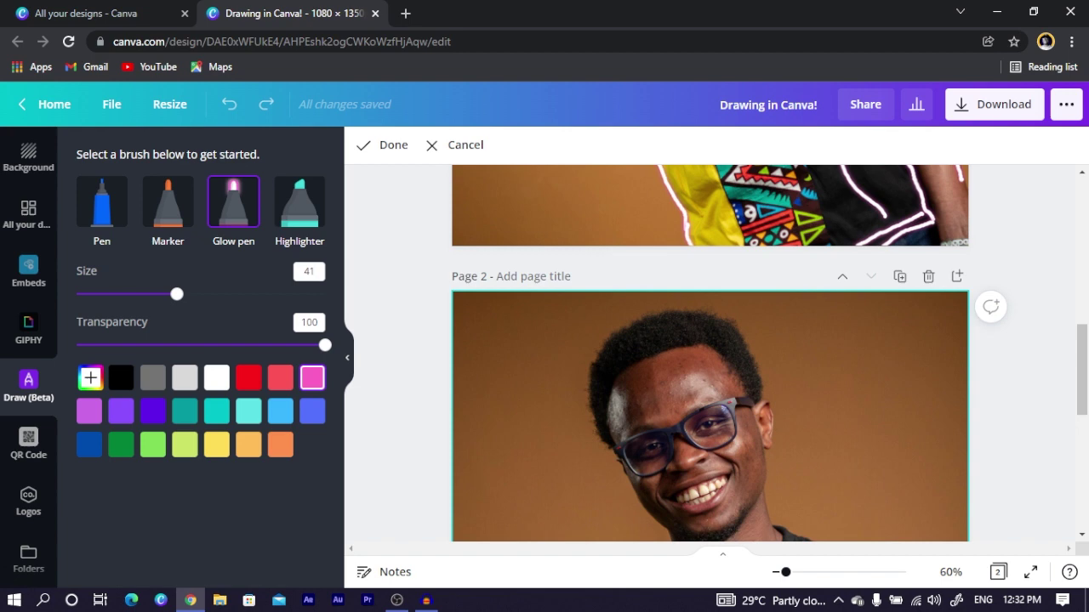
pyautogui.scroll(-1, 660, 321)
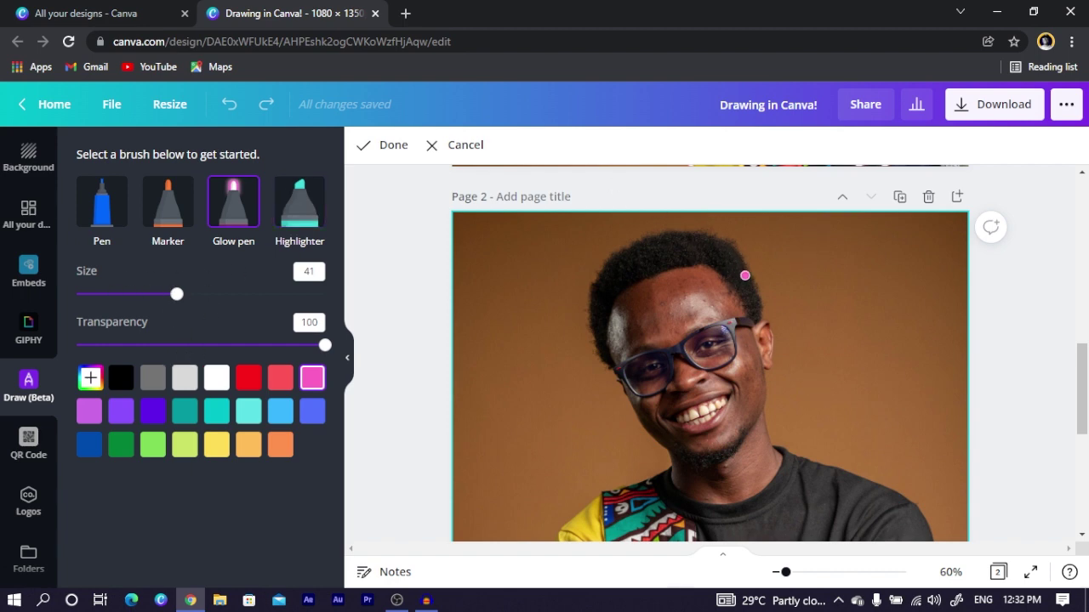
pyautogui.moveTo(762, 322)
pyautogui.mouseDown()
pyautogui.moveTo(735, 243)
pyautogui.moveTo(698, 227)
pyautogui.moveTo(625, 242)
pyautogui.moveTo(598, 267)
pyautogui.moveTo(586, 299)
pyautogui.moveTo(597, 356)
pyautogui.moveTo(641, 431)
pyautogui.moveTo(665, 468)
pyautogui.mouseUp()
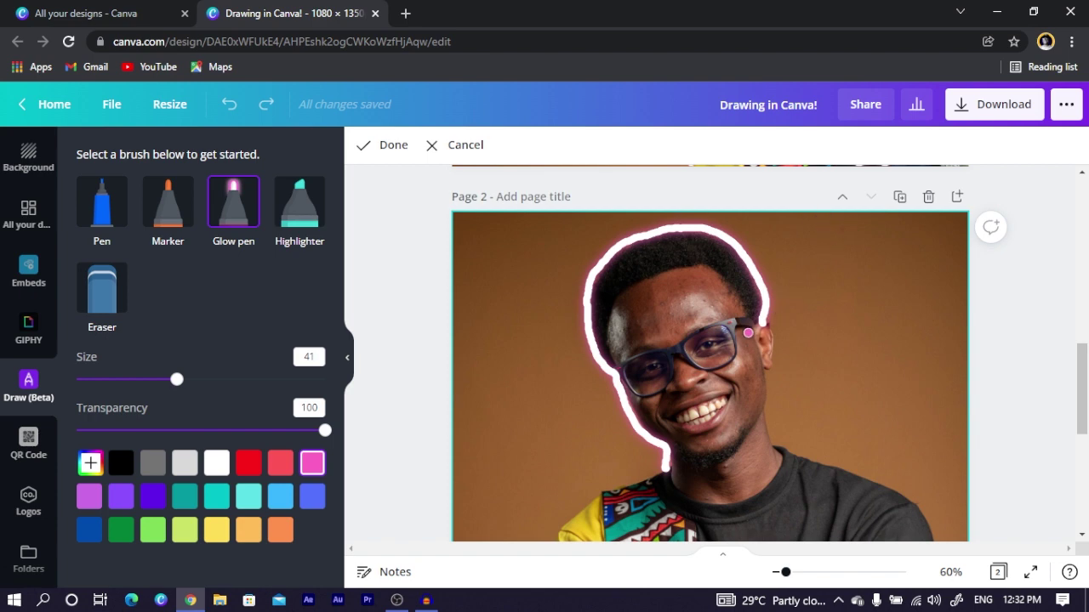
pyautogui.moveTo(768, 324)
pyautogui.mouseDown()
pyautogui.moveTo(771, 439)
pyautogui.moveTo(792, 453)
pyautogui.mouseUp()
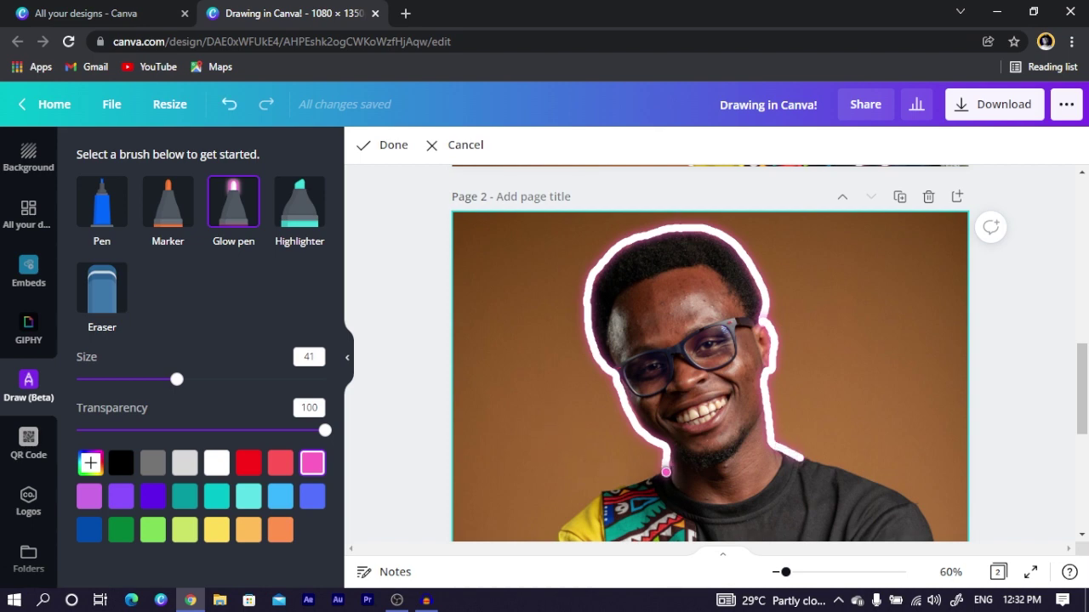
pyautogui.moveTo(666, 471)
pyautogui.mouseDown()
pyautogui.moveTo(678, 493)
pyautogui.moveTo(723, 506)
pyautogui.moveTo(766, 484)
pyautogui.moveTo(781, 459)
pyautogui.mouseUp()
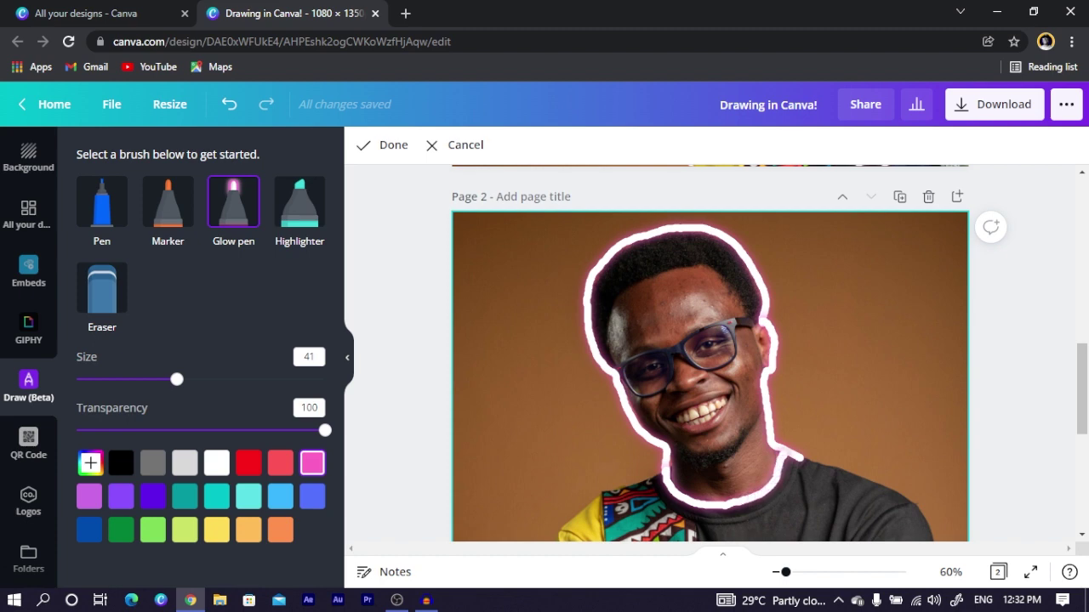
pyautogui.scroll(-2, 646, 399)
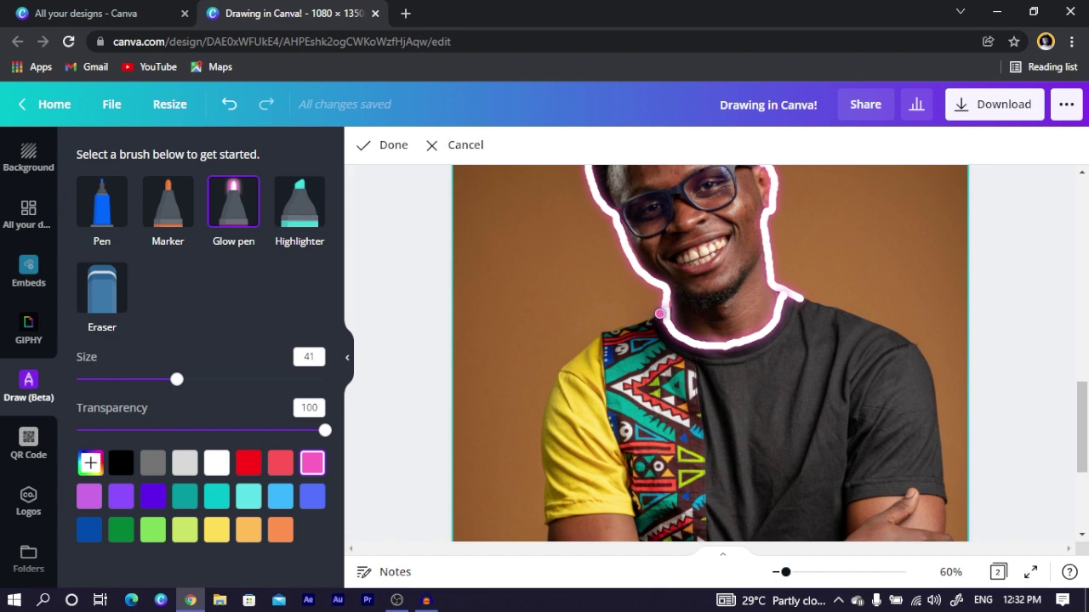
# Extend the pink glow outline down both of the man's shoulders
pyautogui.moveTo(662, 313)
pyautogui.mouseDown()
pyautogui.moveTo(606, 333)
pyautogui.moveTo(550, 386)
pyautogui.moveTo(543, 517)
pyautogui.moveTo(551, 508)
pyautogui.mouseUp()
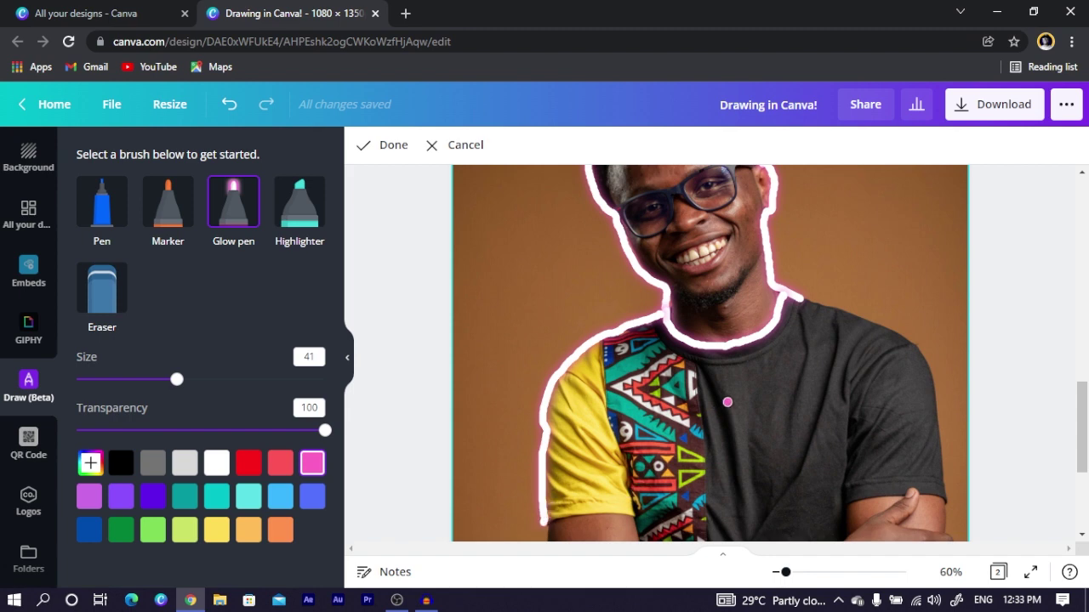
pyautogui.scroll(-1, 727, 403)
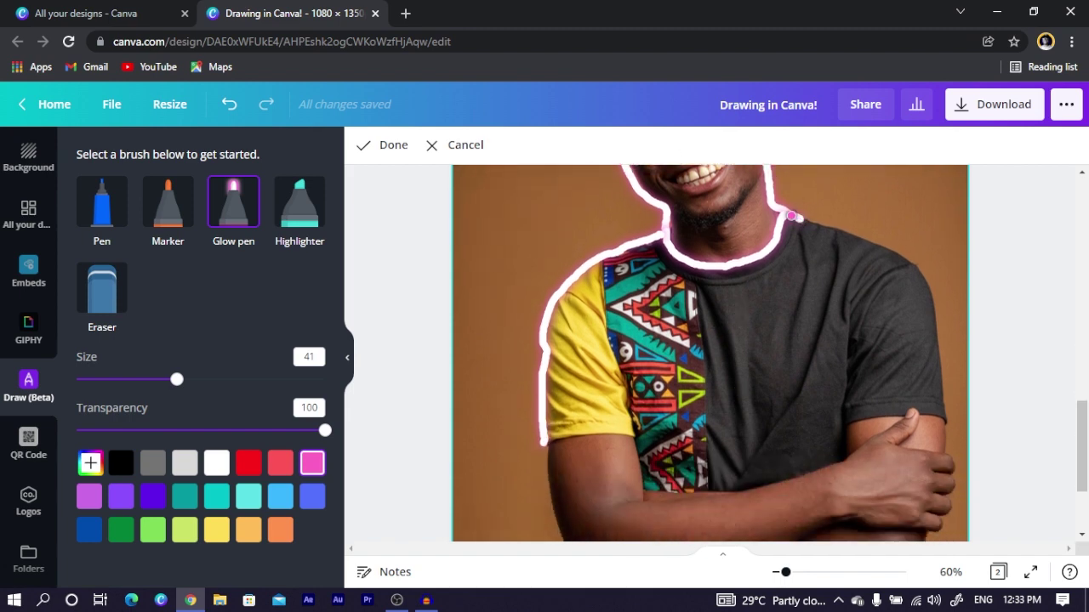
pyautogui.moveTo(796, 220)
pyautogui.mouseDown()
pyautogui.moveTo(916, 267)
pyautogui.moveTo(933, 302)
pyautogui.moveTo(947, 421)
pyautogui.moveTo(911, 406)
pyautogui.moveTo(844, 424)
pyautogui.mouseUp()
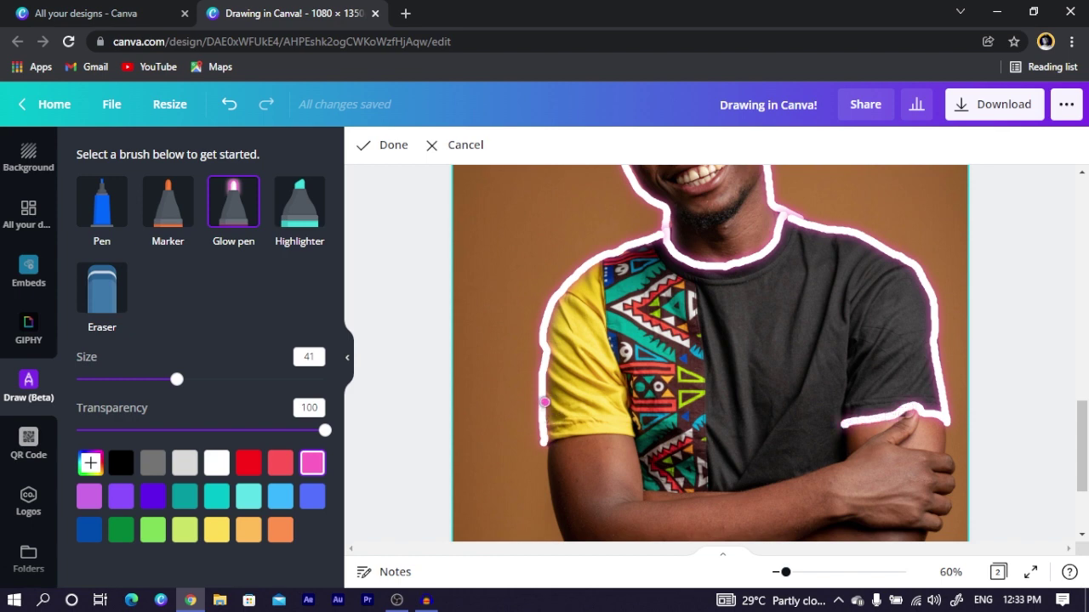
pyautogui.scroll(-3, 544, 340)
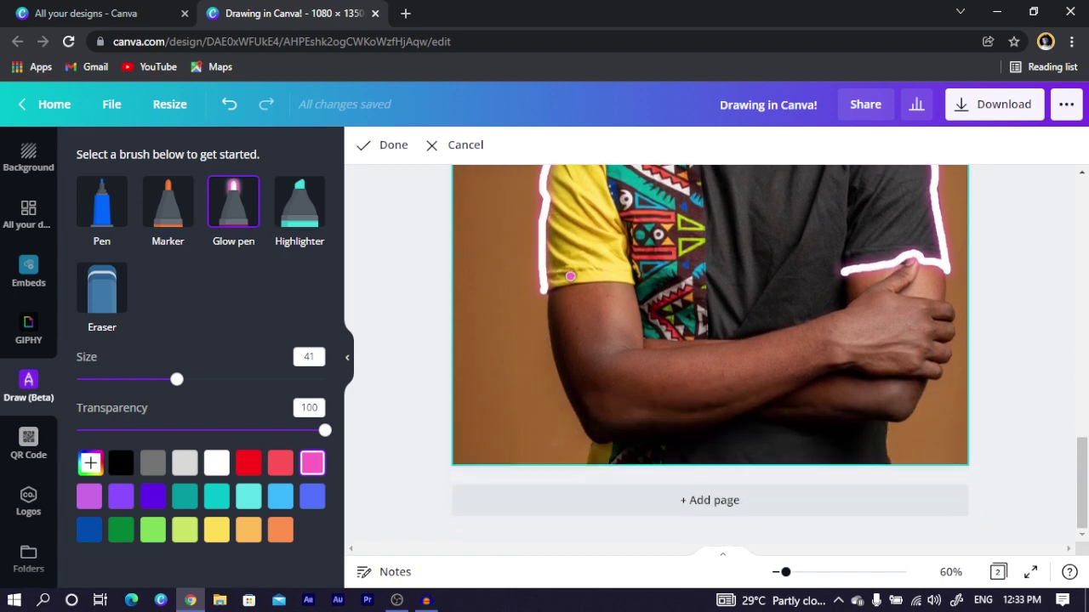
# Outline the yellow sleeve's bottom edge and the outer and lower edges of the arm
pyautogui.moveTo(541, 292)
pyautogui.mouseDown()
pyautogui.moveTo(638, 284)
pyautogui.moveTo(645, 341)
pyautogui.mouseUp()
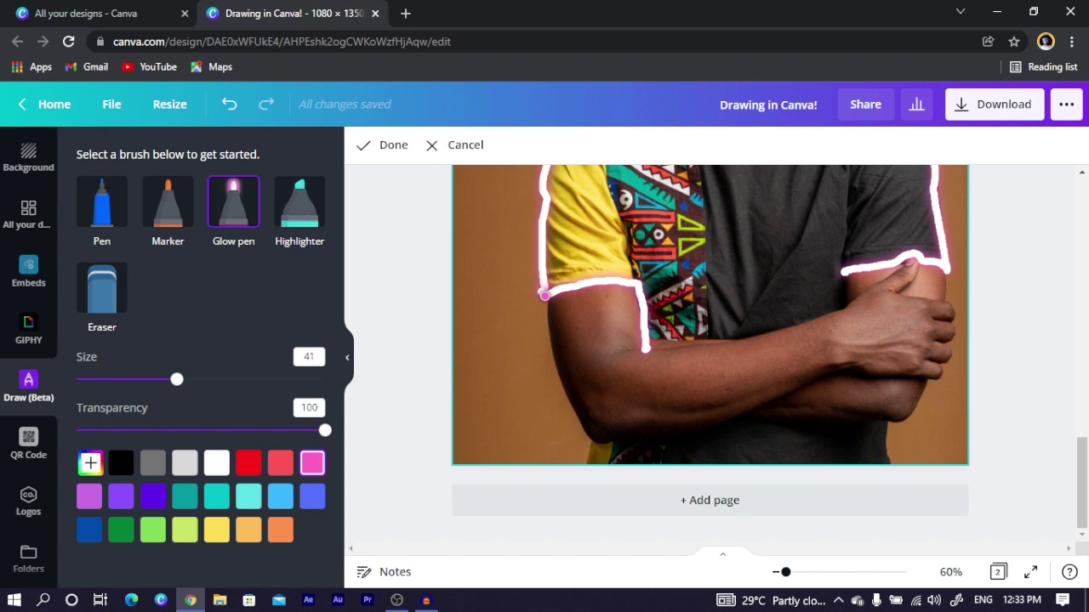
pyautogui.moveTo(542, 293)
pyautogui.mouseDown()
pyautogui.moveTo(566, 389)
pyautogui.moveTo(591, 437)
pyautogui.moveTo(585, 463)
pyautogui.mouseUp()
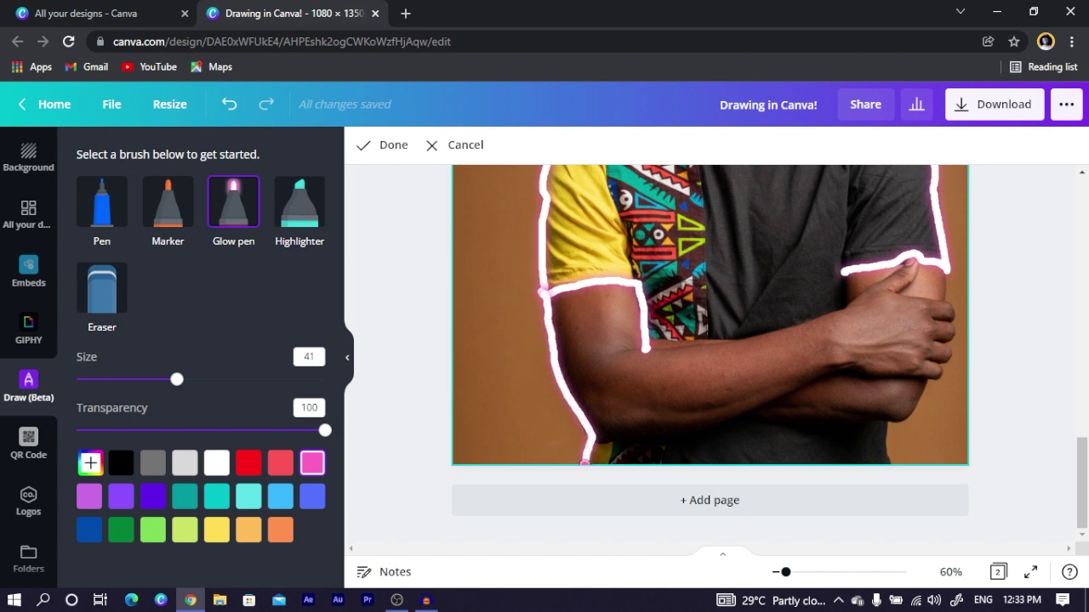
pyautogui.moveTo(887, 428); pyautogui.dragTo(885, 454)
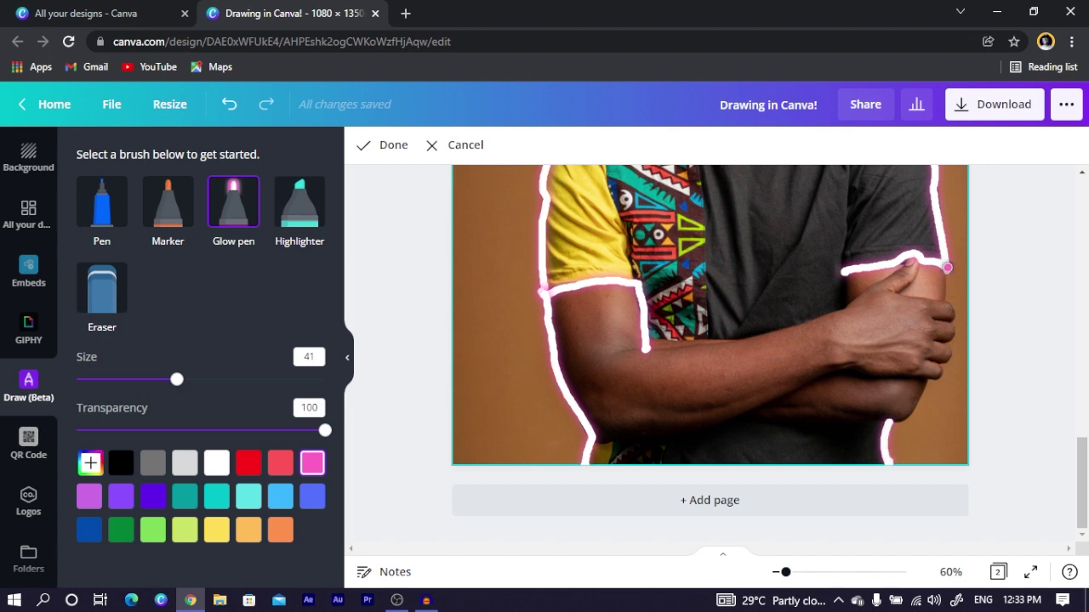
pyautogui.moveTo(946, 268)
pyautogui.mouseDown()
pyautogui.moveTo(953, 356)
pyautogui.moveTo(891, 426)
pyautogui.mouseUp()
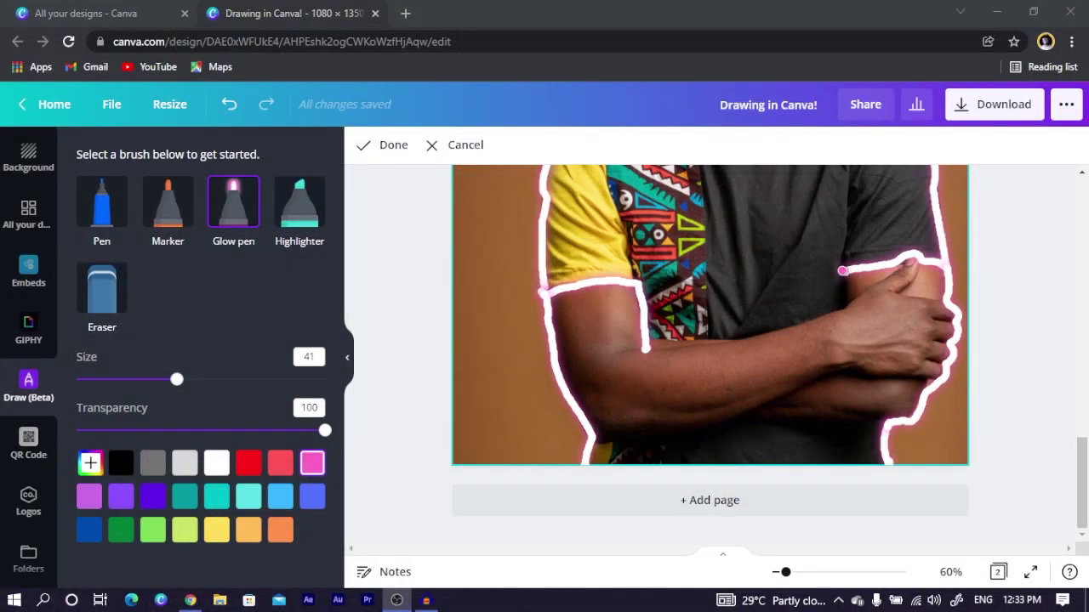
# Extend the outline down the arm, then at size 30 trace the forearms' top and lower edges
pyautogui.moveTo(840, 269); pyautogui.dragTo(842, 299)
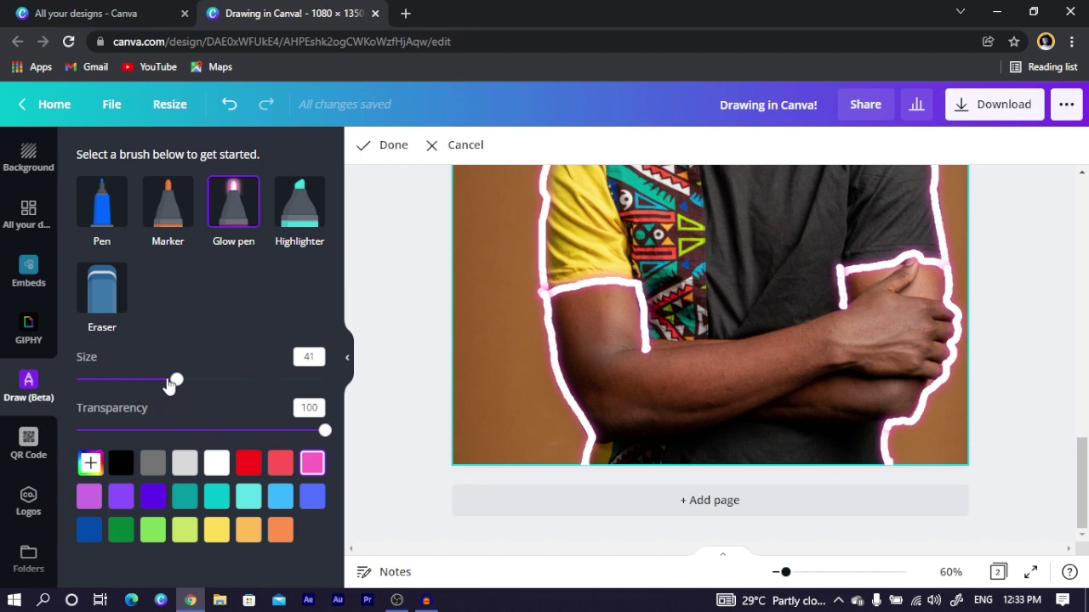
pyautogui.moveTo(170, 384); pyautogui.dragTo(149, 380)
pyautogui.moveTo(613, 443); pyautogui.dragTo(634, 439)
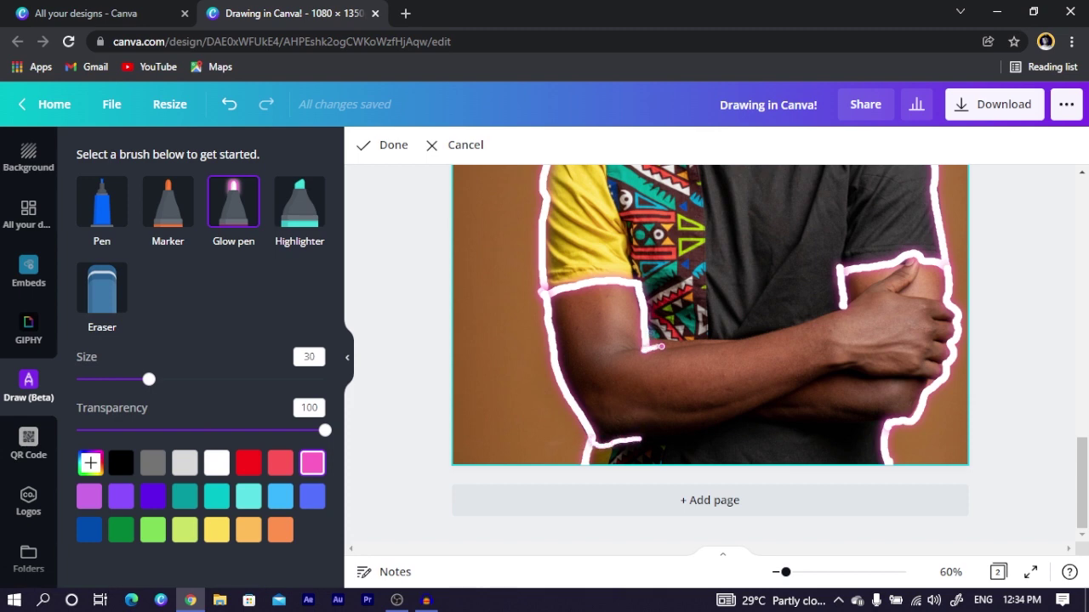
pyautogui.moveTo(661, 346); pyautogui.dragTo(781, 322)
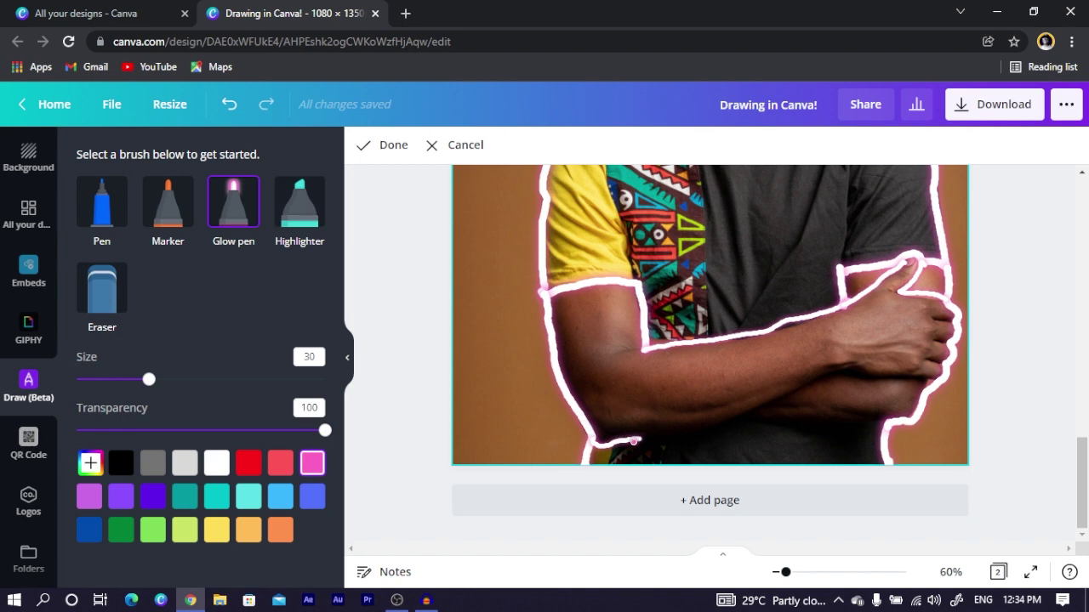
pyautogui.moveTo(645, 443)
pyautogui.mouseDown()
pyautogui.moveTo(826, 378)
pyautogui.moveTo(920, 375)
pyautogui.mouseUp()
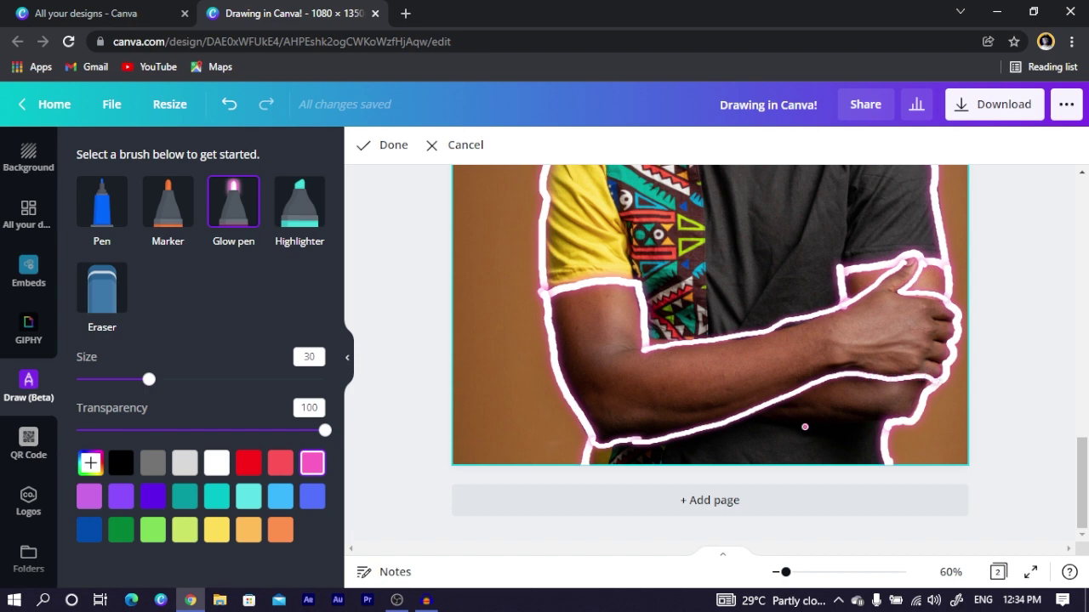
pyautogui.moveTo(761, 416); pyautogui.dragTo(882, 419)
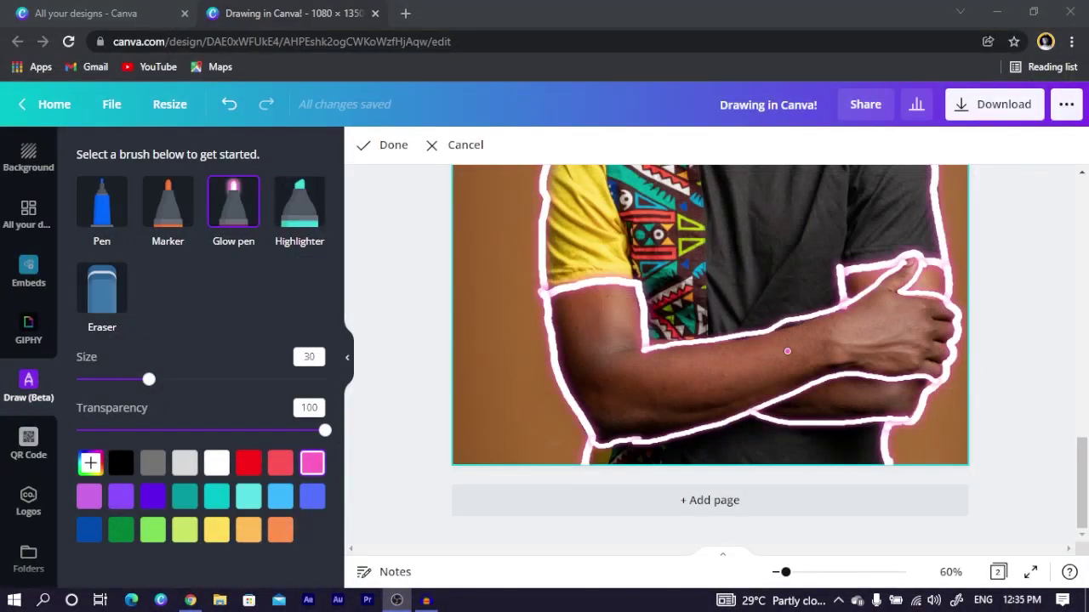
# Bring the face into view and switch the glow pen to turquoise at size 17
pyautogui.moveTo(785, 572); pyautogui.dragTo(776, 572)
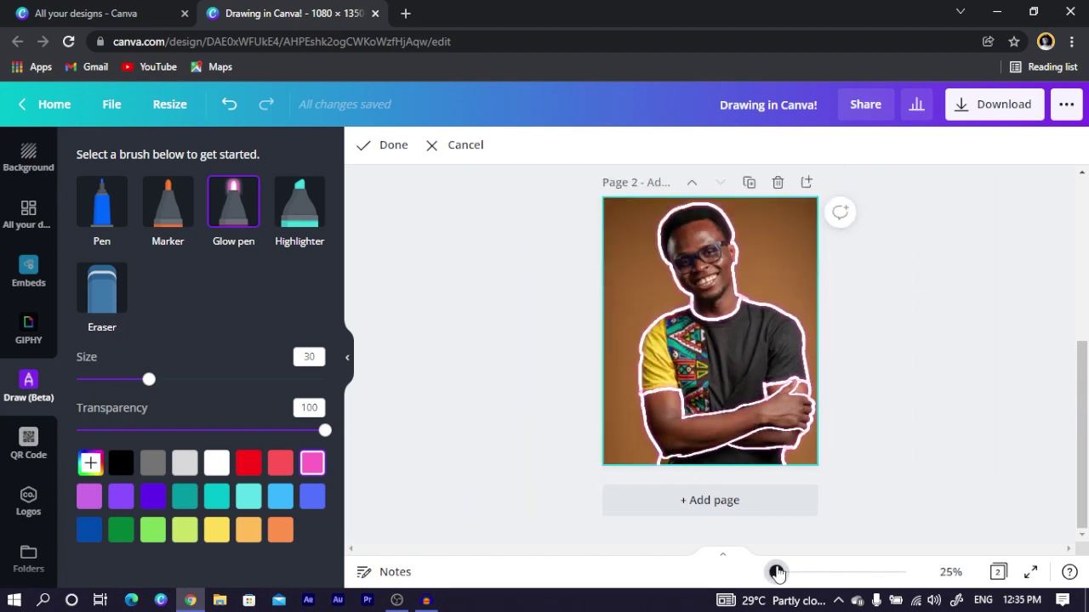
pyautogui.scroll(1, 709, 273)
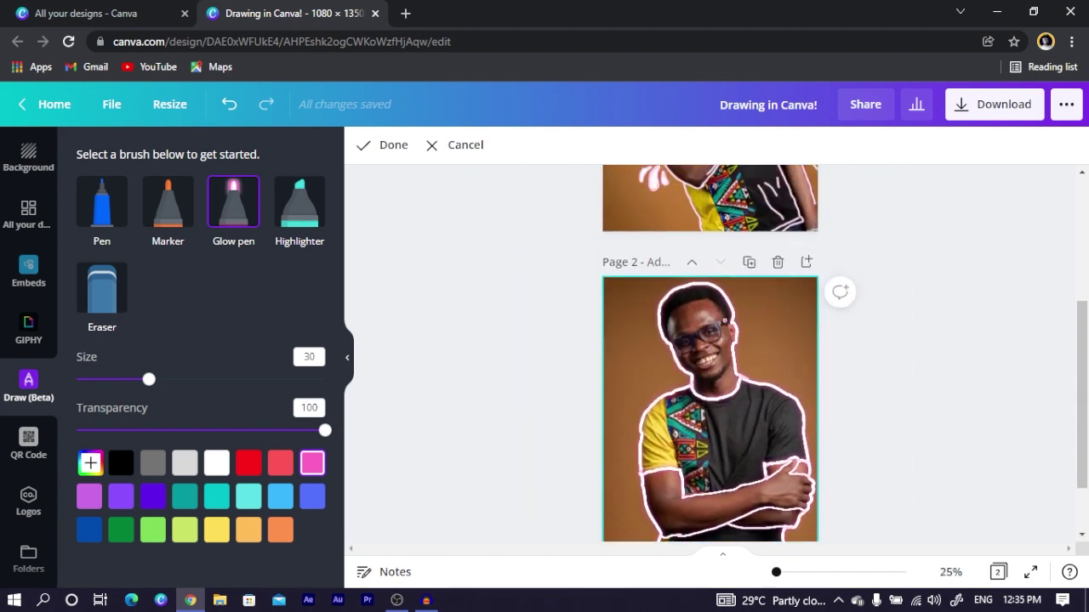
pyautogui.keyDown('ctrl'); pyautogui.scroll(3, 723, 320); pyautogui.keyUp('ctrl')
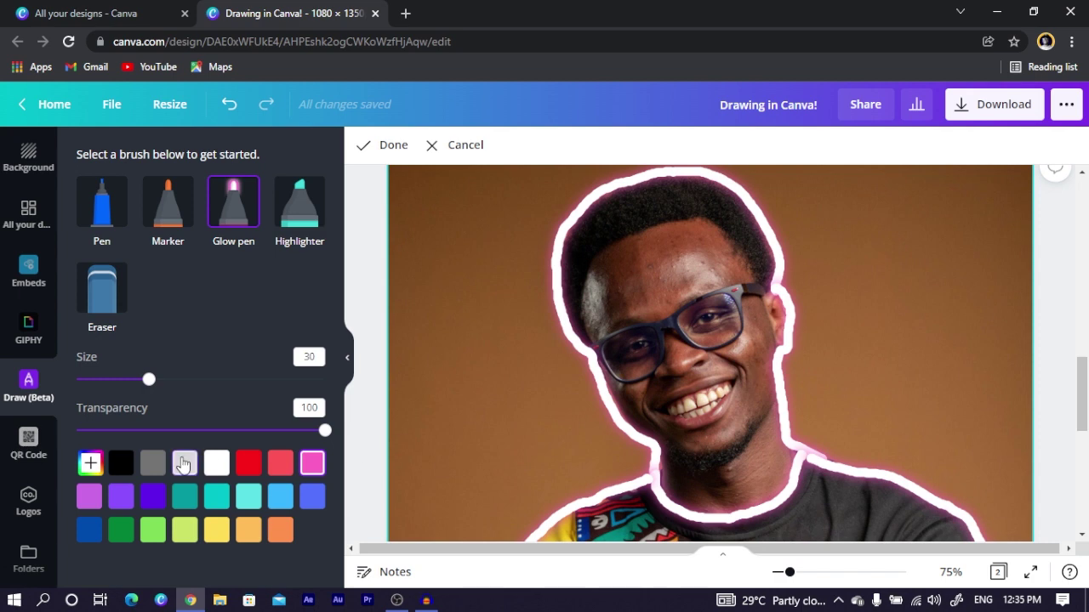
pyautogui.click(218, 502)
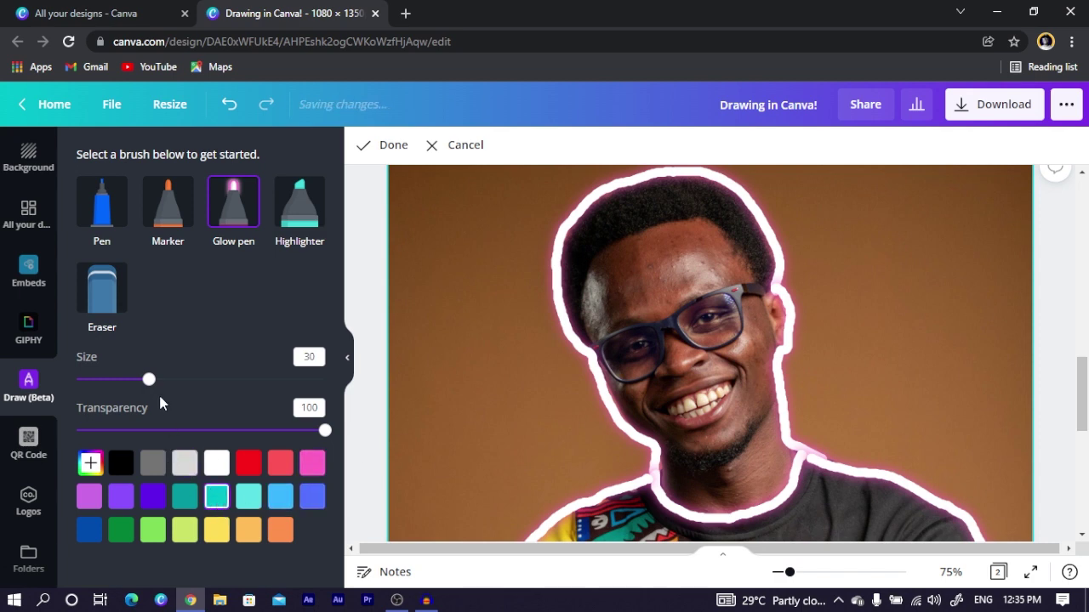
pyautogui.moveTo(148, 380); pyautogui.dragTo(118, 392)
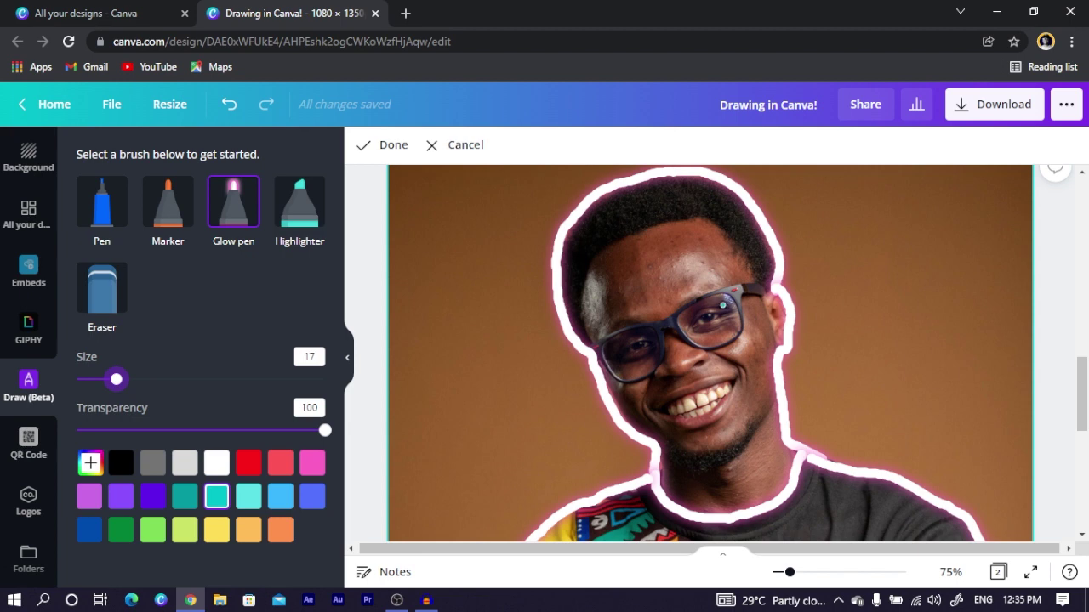
# Draw cyan glow streaks across both lenses and trace around the right lens frame
pyautogui.moveTo(702, 306)
pyautogui.mouseDown()
pyautogui.moveTo(730, 332)
pyautogui.moveTo(711, 330)
pyautogui.mouseUp()
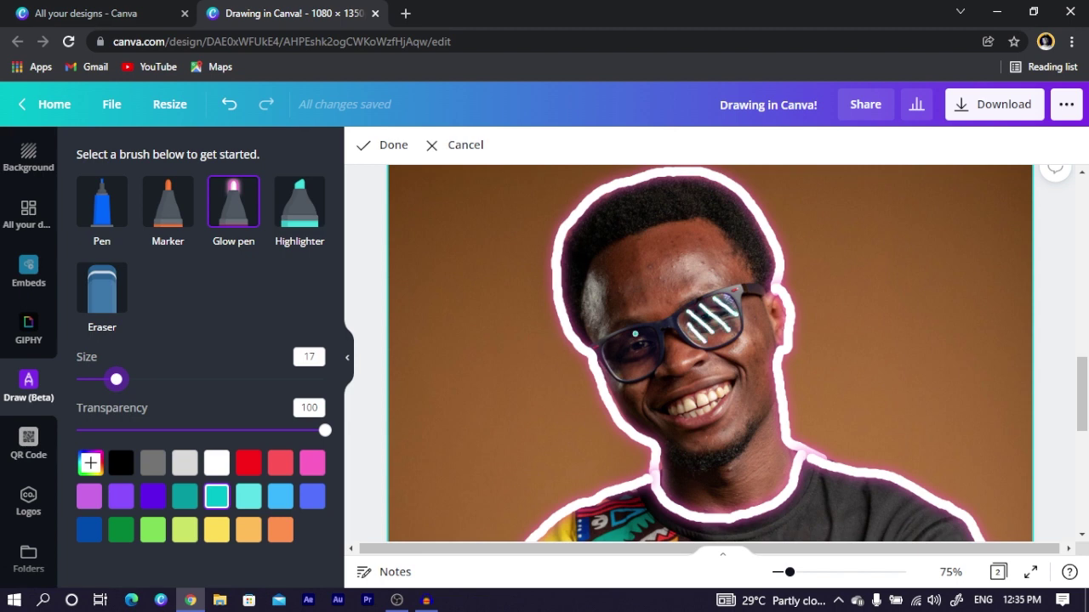
pyautogui.moveTo(616, 342)
pyautogui.mouseDown()
pyautogui.moveTo(643, 364)
pyautogui.moveTo(623, 366)
pyautogui.mouseUp()
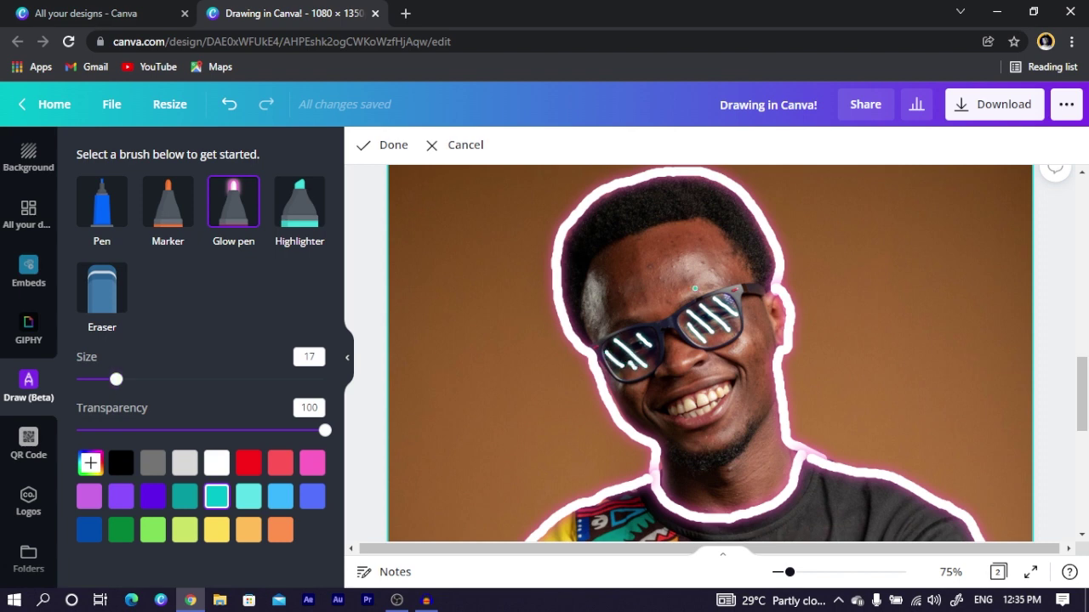
pyautogui.moveTo(761, 281); pyautogui.dragTo(742, 283)
pyautogui.moveTo(745, 321); pyautogui.dragTo(736, 342)
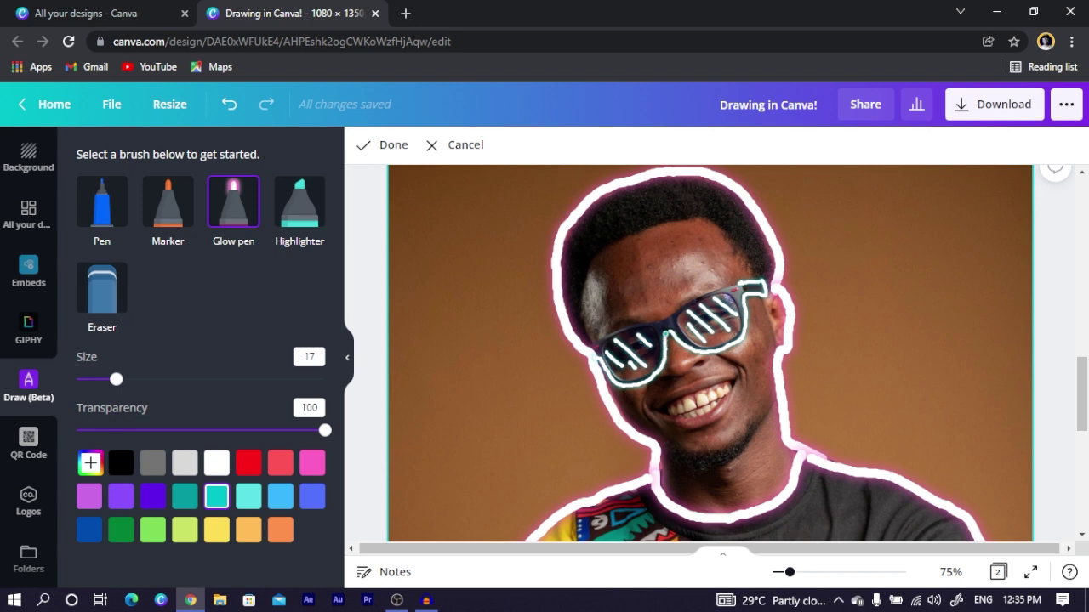
# Finish the glasses' top edge in cyan and draw two droplets left of the face
pyautogui.moveTo(596, 342); pyautogui.dragTo(699, 296)
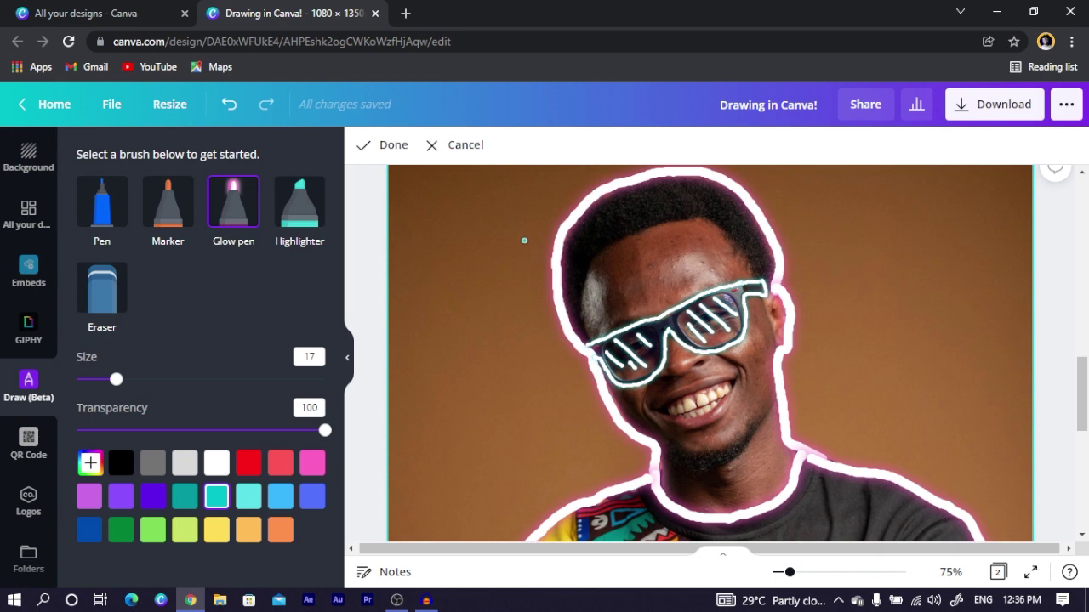
pyautogui.moveTo(526, 286)
pyautogui.mouseDown()
pyautogui.moveTo(475, 286)
pyautogui.moveTo(476, 323)
pyautogui.moveTo(540, 321)
pyautogui.moveTo(536, 294)
pyautogui.moveTo(497, 276)
pyautogui.mouseUp()
pyautogui.moveTo(535, 335)
pyautogui.mouseDown()
pyautogui.moveTo(512, 352)
pyautogui.moveTo(541, 340)
pyautogui.moveTo(535, 373)
pyautogui.moveTo(568, 369)
pyautogui.mouseUp()
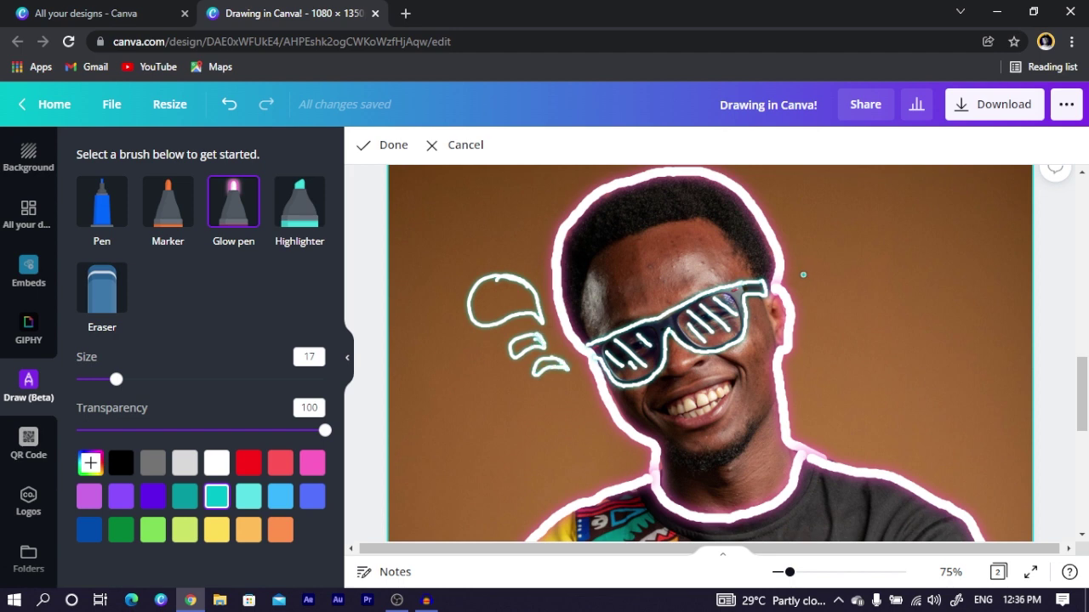
# Add three teardrop doodles right of the head and shrink the editor view
pyautogui.moveTo(805, 273)
pyautogui.mouseDown()
pyautogui.moveTo(854, 279)
pyautogui.moveTo(855, 305)
pyautogui.moveTo(827, 303)
pyautogui.moveTo(803, 273)
pyautogui.mouseUp()
pyautogui.moveTo(821, 317)
pyautogui.mouseDown()
pyautogui.moveTo(840, 335)
pyautogui.moveTo(829, 353)
pyautogui.moveTo(822, 316)
pyautogui.mouseUp()
pyautogui.moveTo(808, 247)
pyautogui.mouseDown()
pyautogui.moveTo(847, 242)
pyautogui.moveTo(855, 256)
pyautogui.moveTo(810, 247)
pyautogui.mouseUp()
pyautogui.hotkey('ctrl', '-')
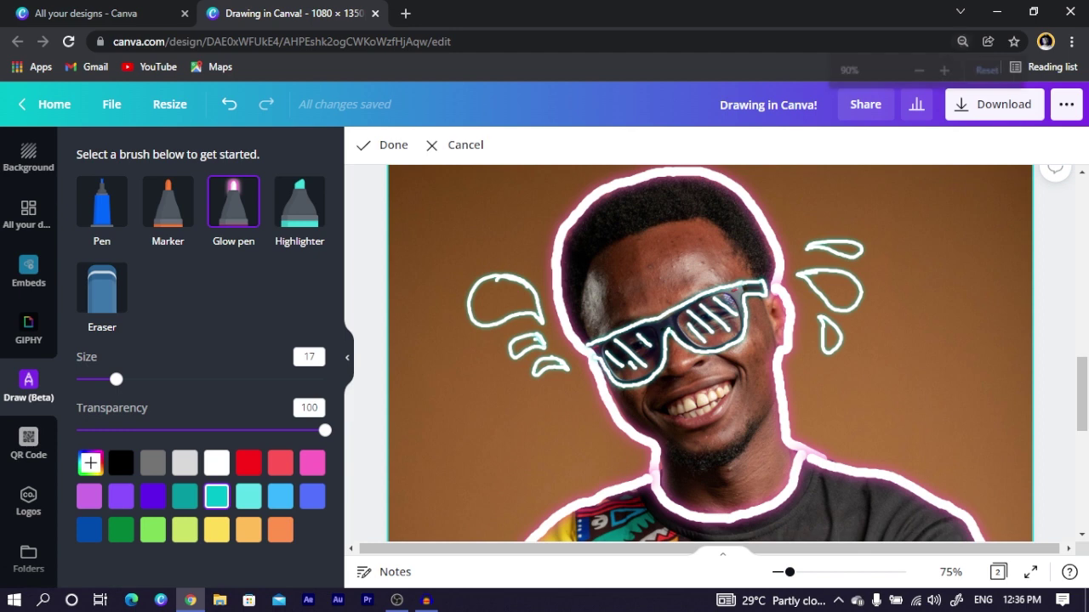
pyautogui.hotkey('ctrl', '-')
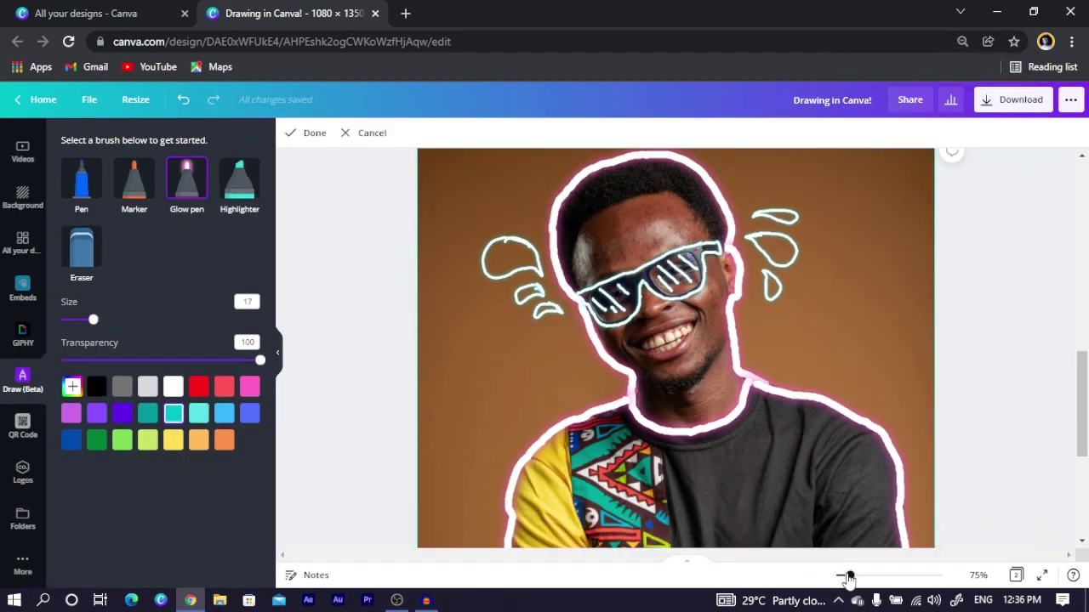
# Undo the three stray strokes beside the shoulder and raise the glow pen size to 35
pyautogui.moveTo(848, 575); pyautogui.dragTo(843, 576)
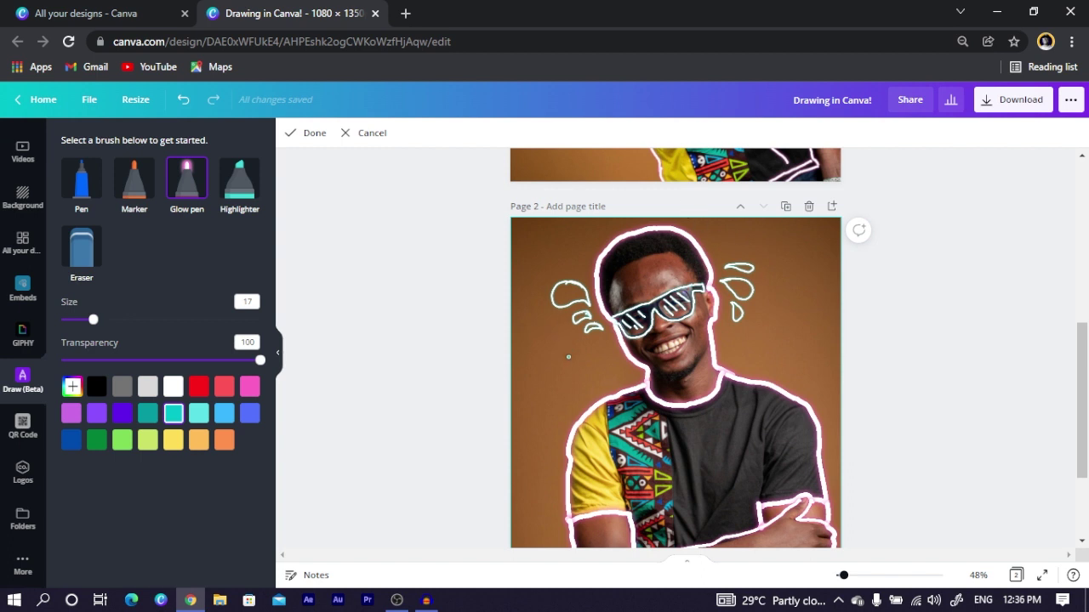
pyautogui.moveTo(577, 367)
pyautogui.mouseDown()
pyautogui.moveTo(539, 369)
pyautogui.moveTo(563, 383)
pyautogui.moveTo(585, 363)
pyautogui.moveTo(603, 393)
pyautogui.mouseUp()
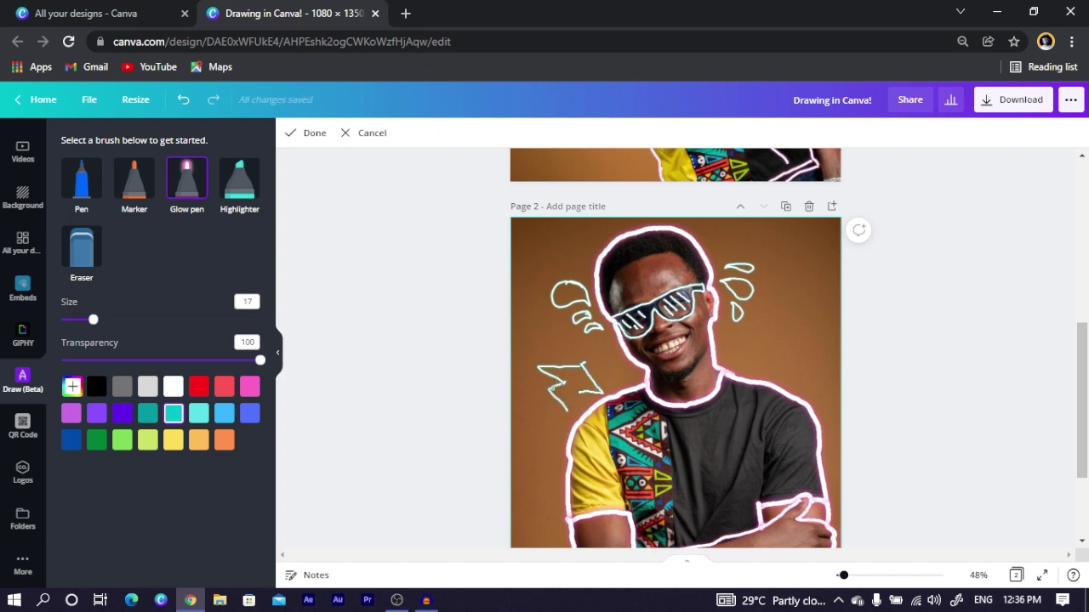
pyautogui.click(182, 101)
pyautogui.click(182, 100)
pyautogui.click(180, 104)
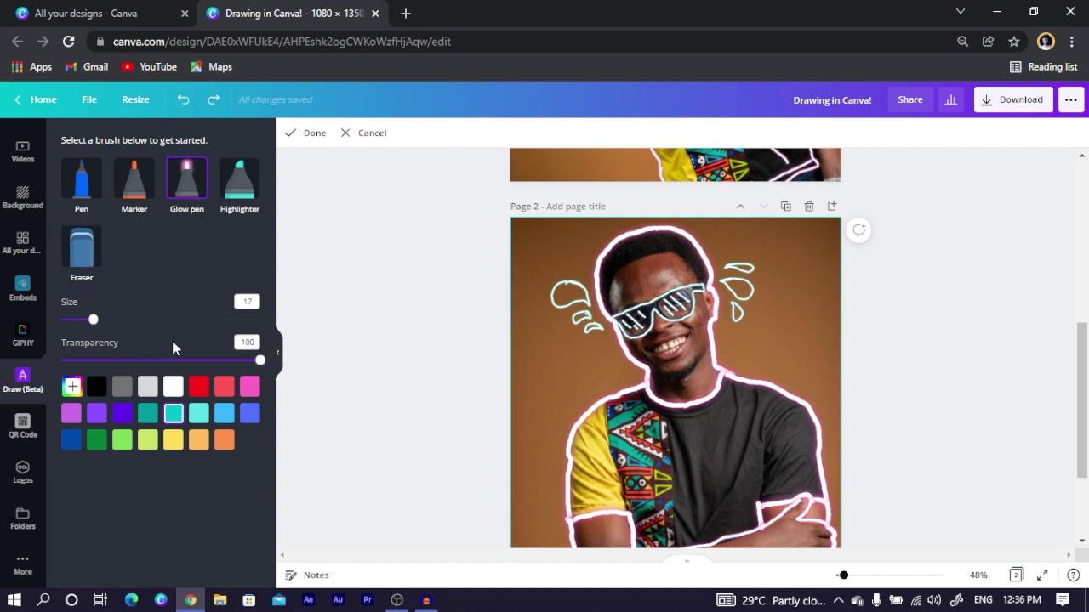
pyautogui.moveTo(88, 325); pyautogui.dragTo(129, 320)
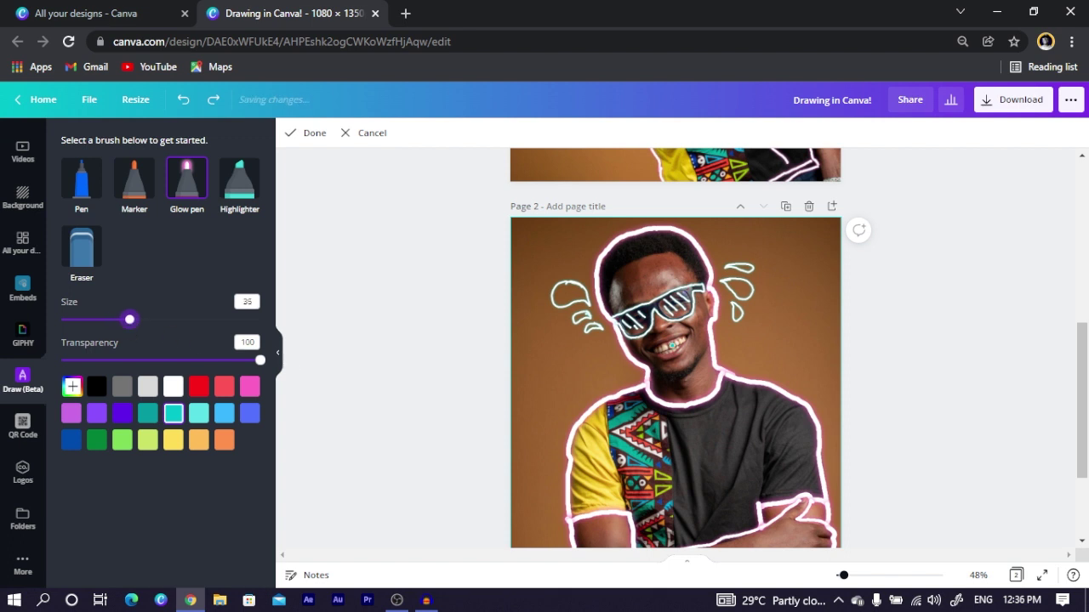
pyautogui.scroll(-1, 722, 376)
# Draw teal glow lines down the dark shirt front, collar, right shoulder and right sleeve
pyautogui.hotkey('ctrl', '+')
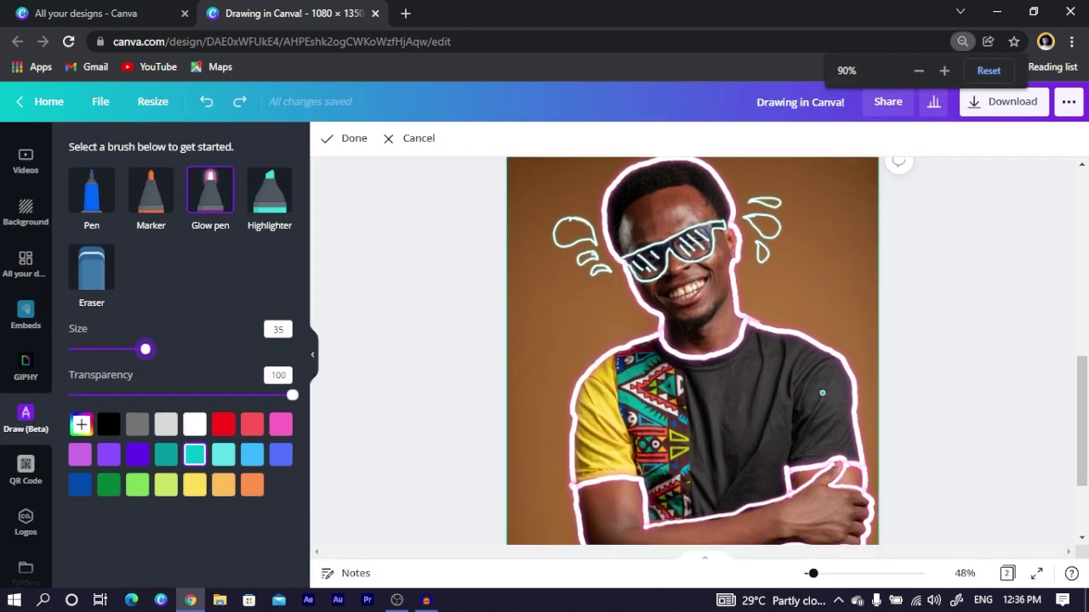
pyautogui.moveTo(812, 573); pyautogui.dragTo(825, 573)
pyautogui.scroll(-1, 786, 367)
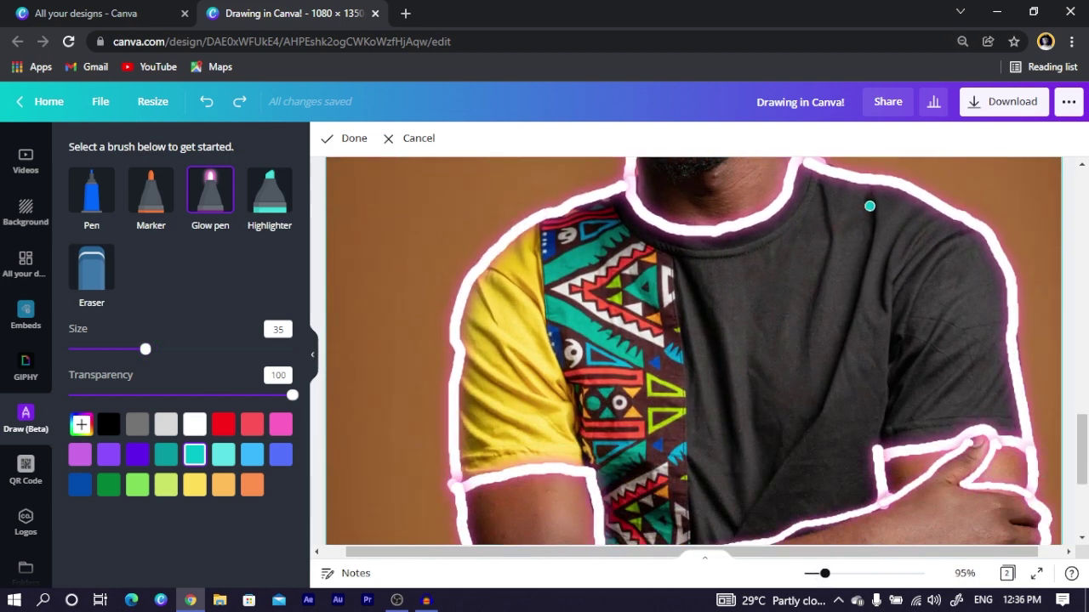
pyautogui.moveTo(871, 202)
pyautogui.mouseDown()
pyautogui.moveTo(829, 387)
pyautogui.moveTo(732, 519)
pyautogui.mouseUp()
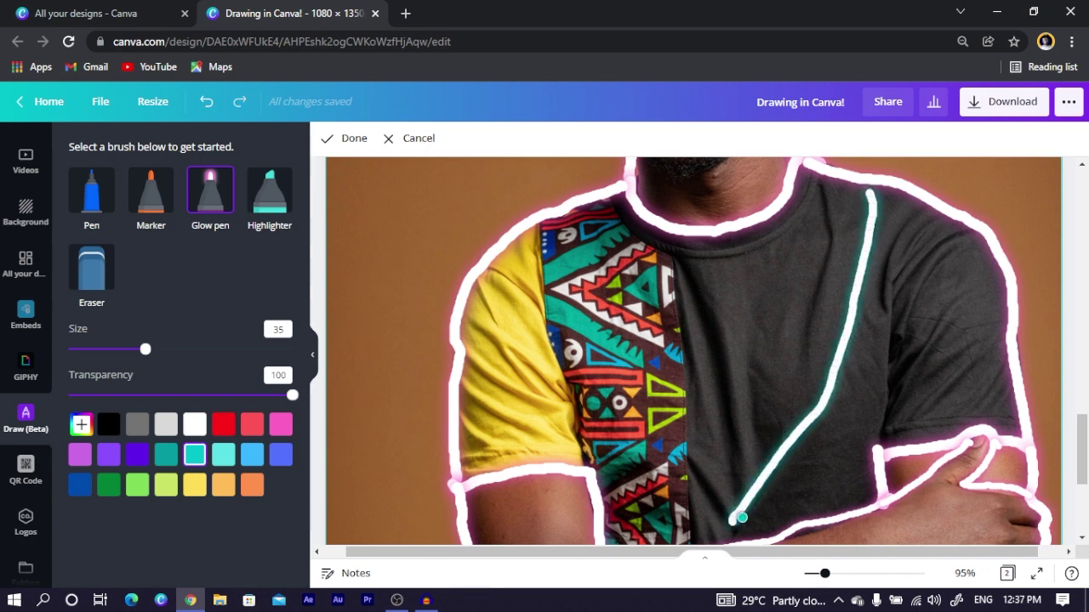
pyautogui.moveTo(677, 274); pyautogui.dragTo(696, 393)
pyautogui.moveTo(719, 295); pyautogui.dragTo(728, 446)
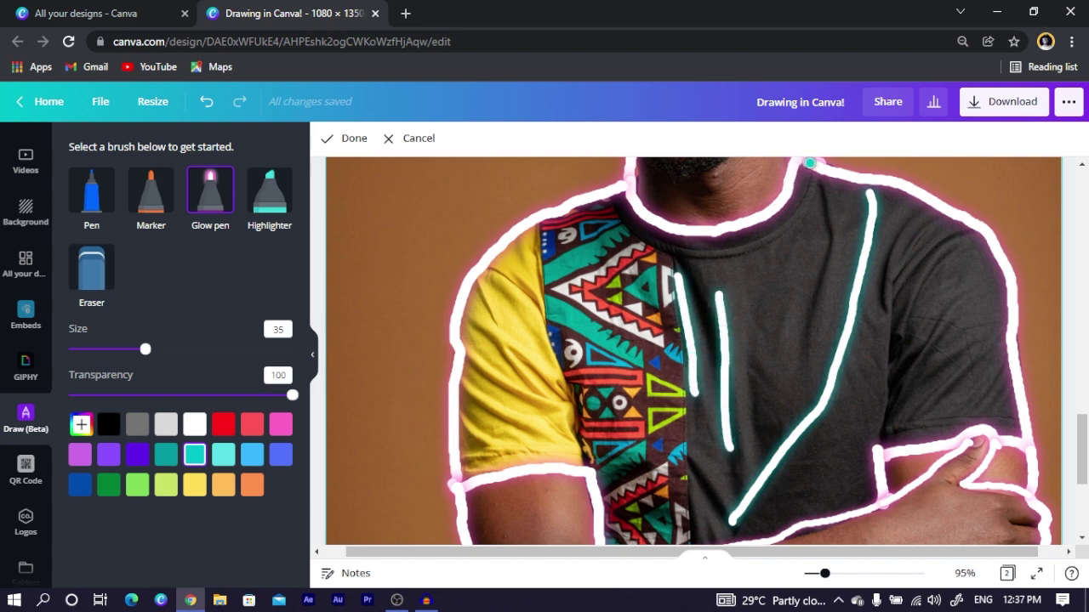
pyautogui.moveTo(817, 184)
pyautogui.mouseDown()
pyautogui.moveTo(823, 242)
pyautogui.moveTo(791, 364)
pyautogui.mouseUp()
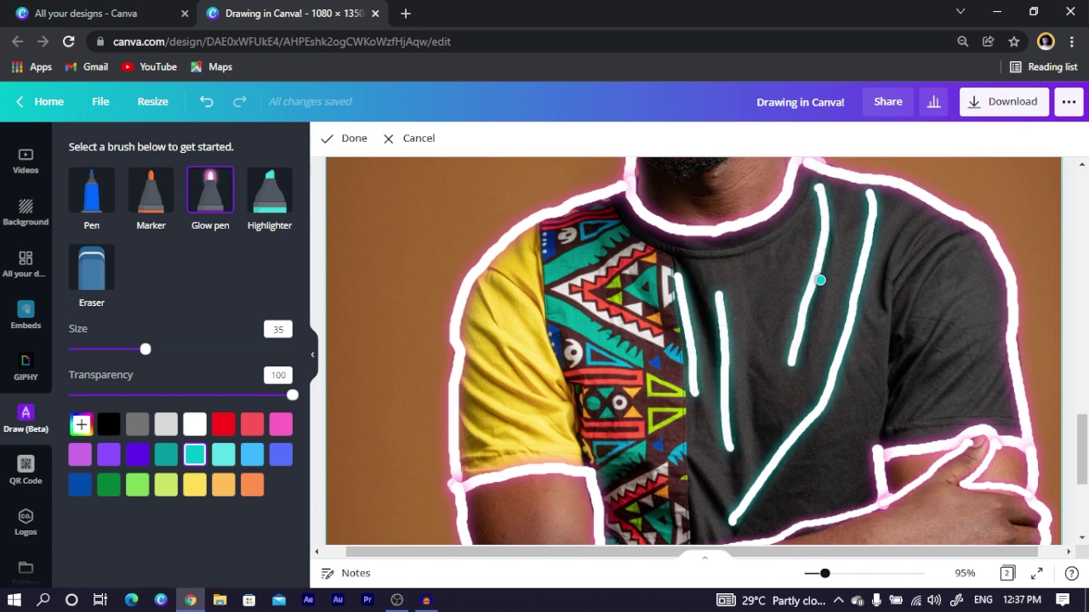
pyautogui.moveTo(954, 237)
pyautogui.mouseDown()
pyautogui.moveTo(909, 270)
pyautogui.moveTo(901, 319)
pyautogui.moveTo(922, 336)
pyautogui.moveTo(888, 374)
pyautogui.mouseUp()
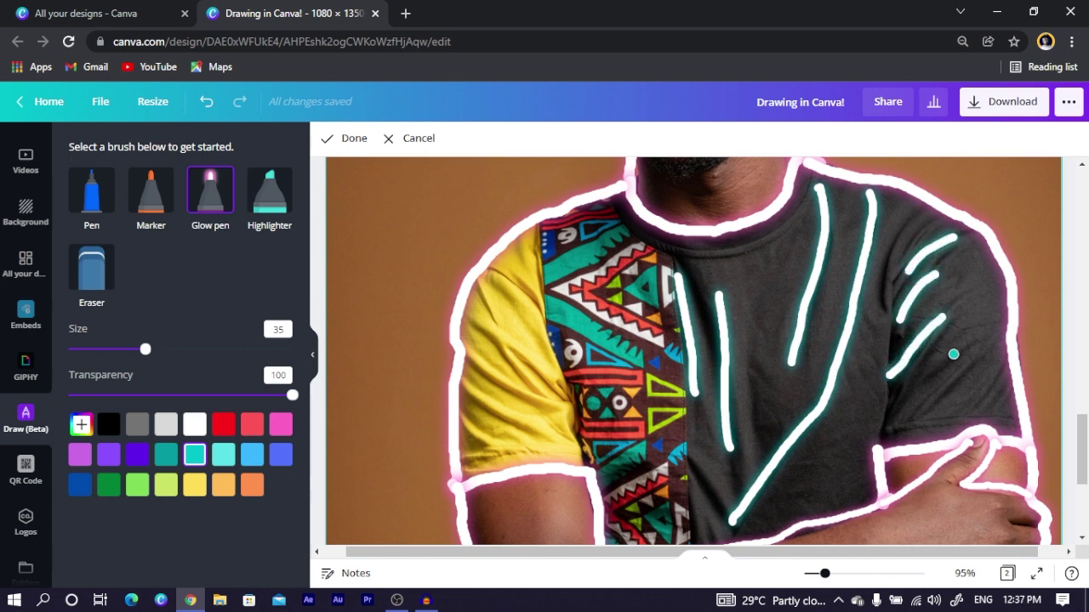
pyautogui.moveTo(964, 354)
pyautogui.mouseDown()
pyautogui.moveTo(936, 369)
pyautogui.moveTo(946, 389)
pyautogui.mouseUp()
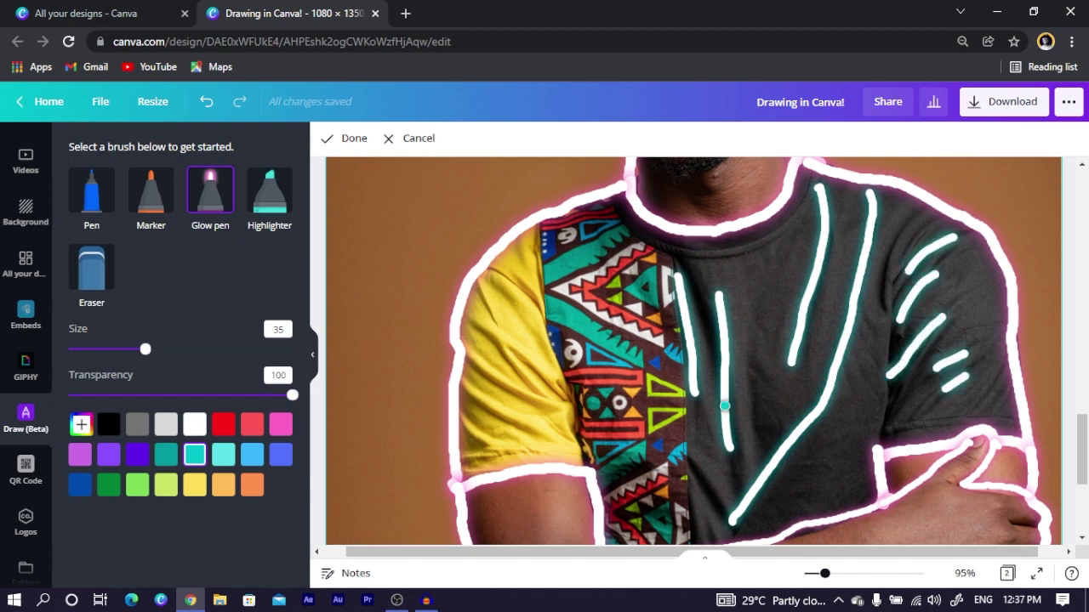
# Add short and diagonal teal glow strokes down the yellow left sleeve, then zoom to 33%
pyautogui.scroll(-3, 715, 391)
pyautogui.scroll(1, 699, 378)
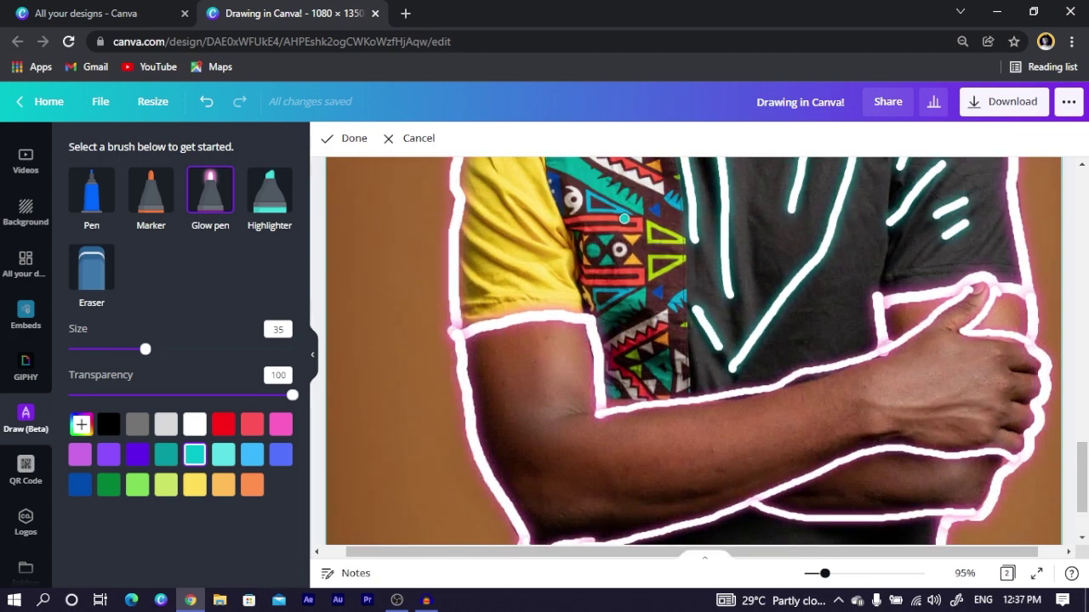
pyautogui.scroll(2, 701, 313)
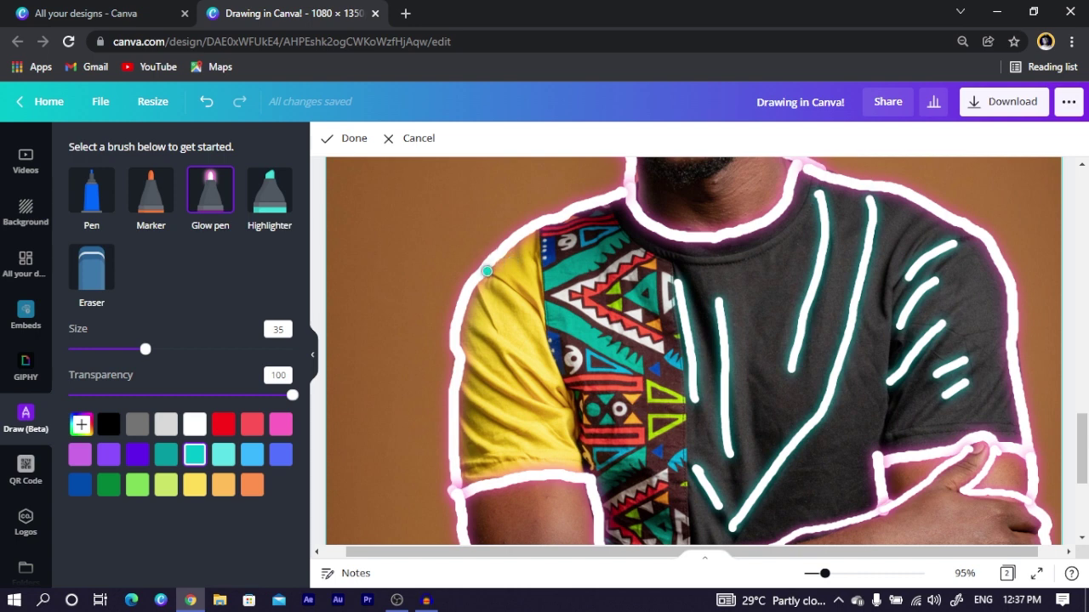
pyautogui.moveTo(482, 297); pyautogui.dragTo(493, 320)
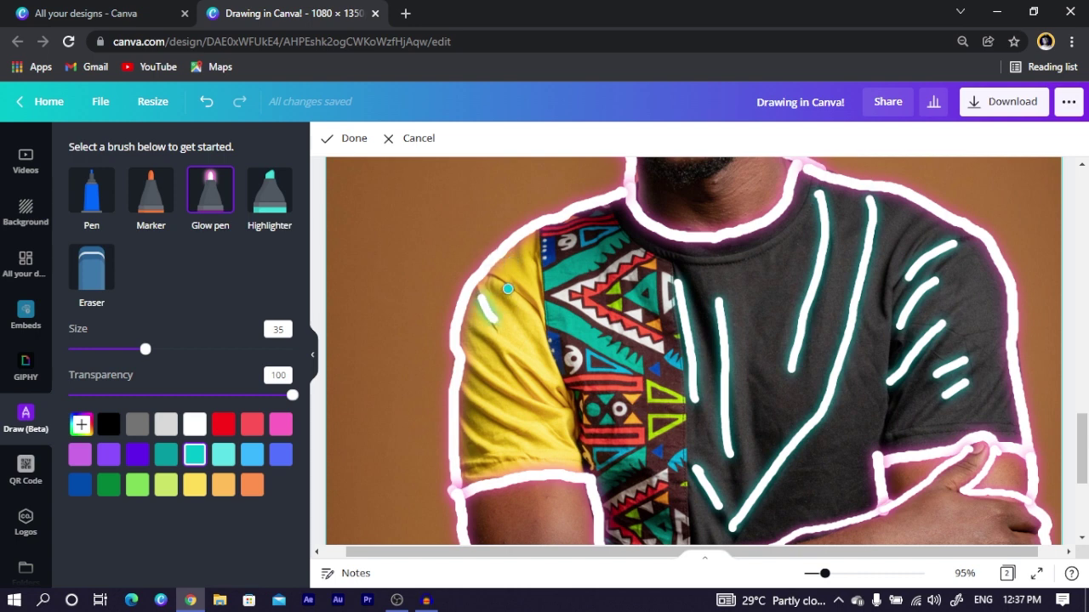
pyautogui.moveTo(496, 282); pyautogui.dragTo(526, 304)
pyautogui.moveTo(478, 337); pyautogui.dragTo(551, 380)
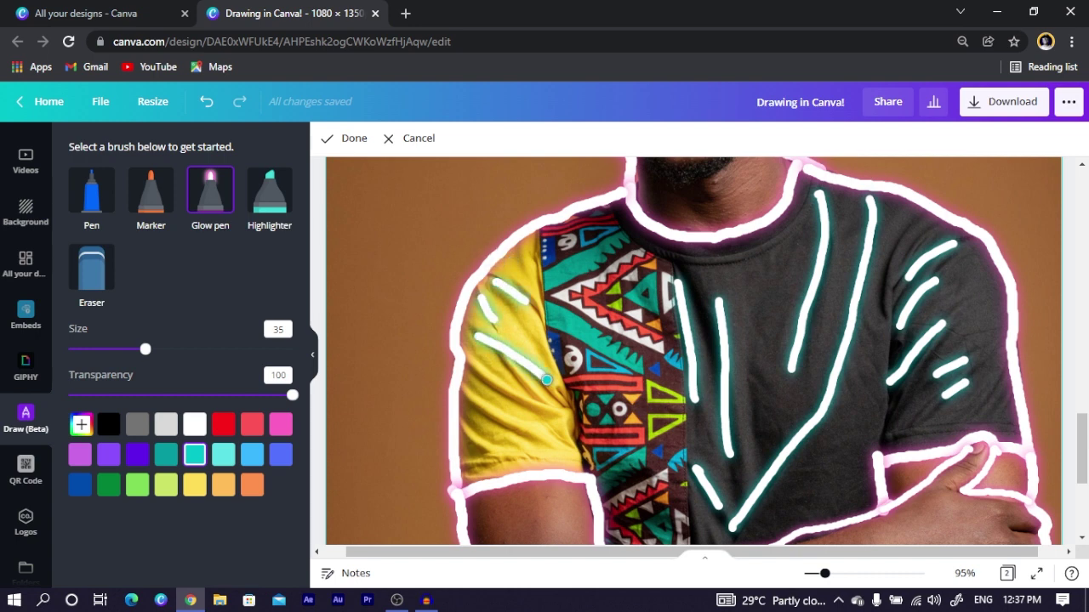
pyautogui.moveTo(475, 364); pyautogui.dragTo(534, 397)
pyautogui.moveTo(465, 400)
pyautogui.mouseDown()
pyautogui.moveTo(507, 424)
pyautogui.moveTo(493, 453)
pyautogui.mouseUp()
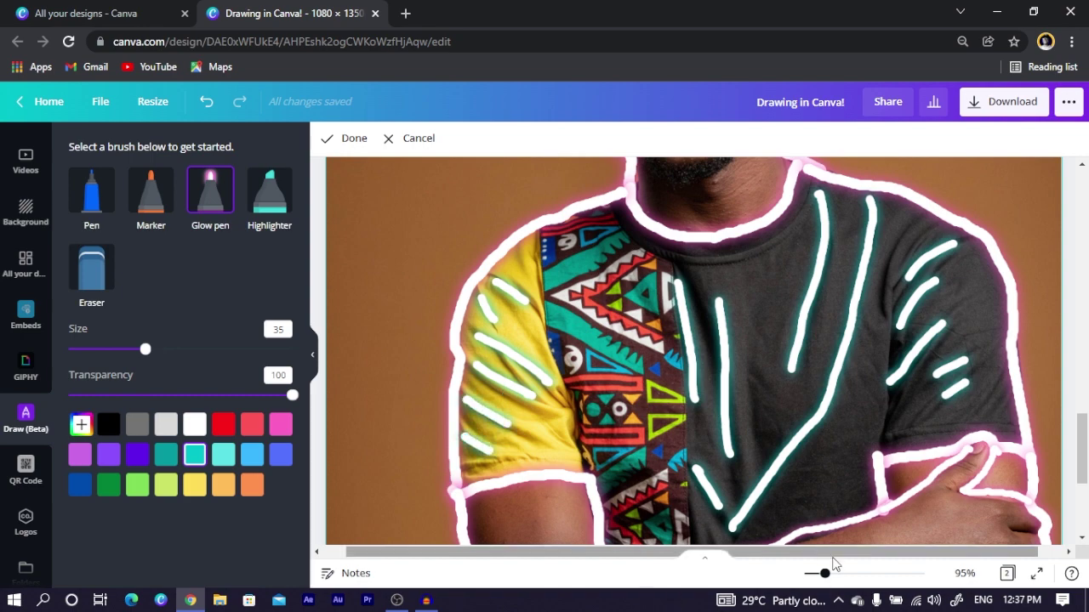
pyautogui.moveTo(825, 575); pyautogui.dragTo(810, 576)
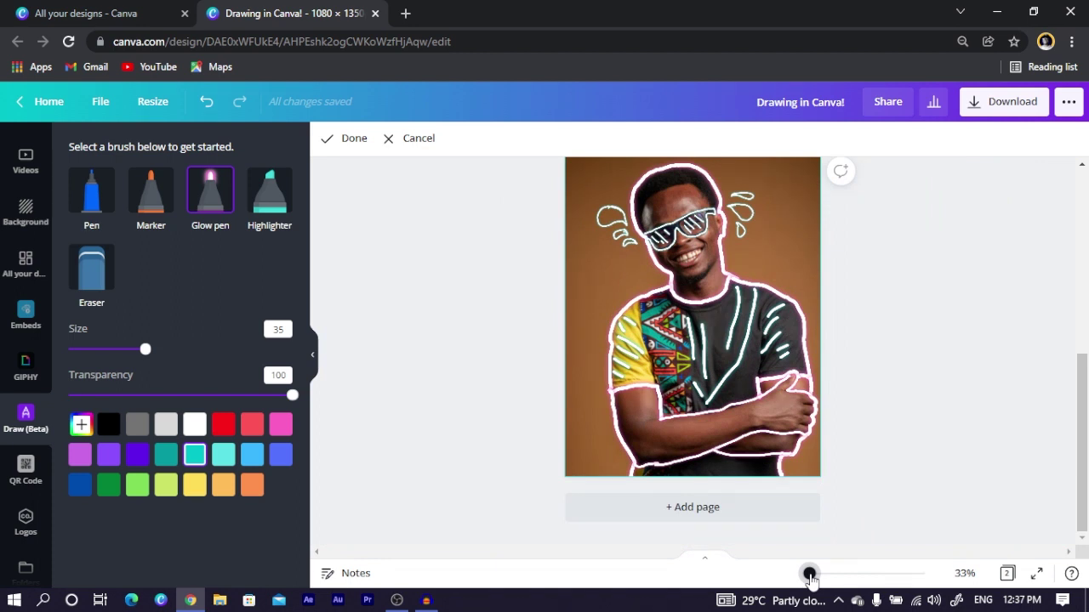
pyautogui.moveTo(810, 576); pyautogui.dragTo(812, 573)
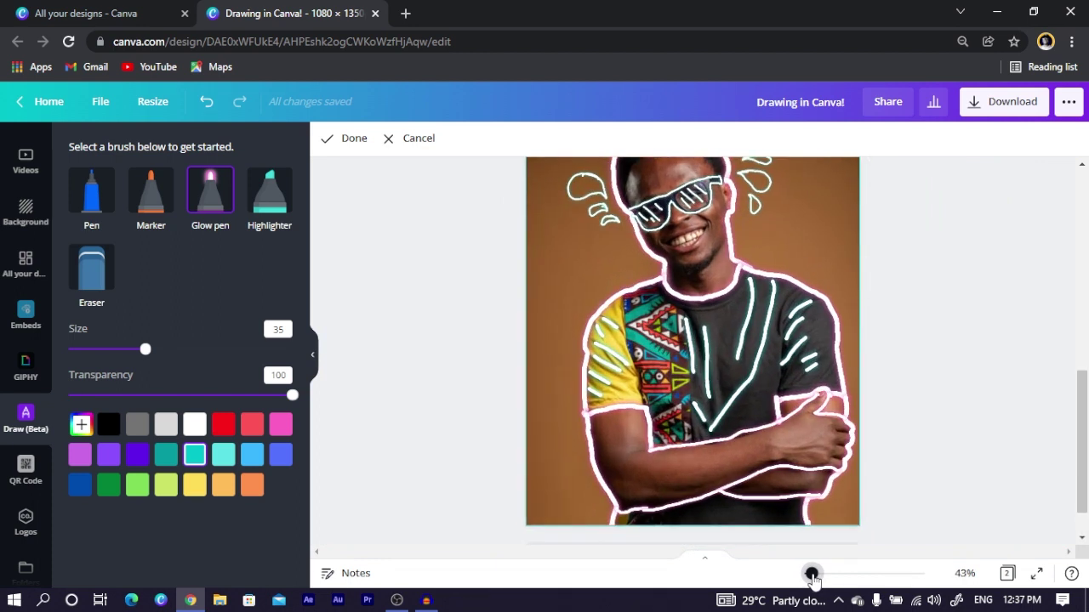
pyautogui.scroll(3, 516, 272)
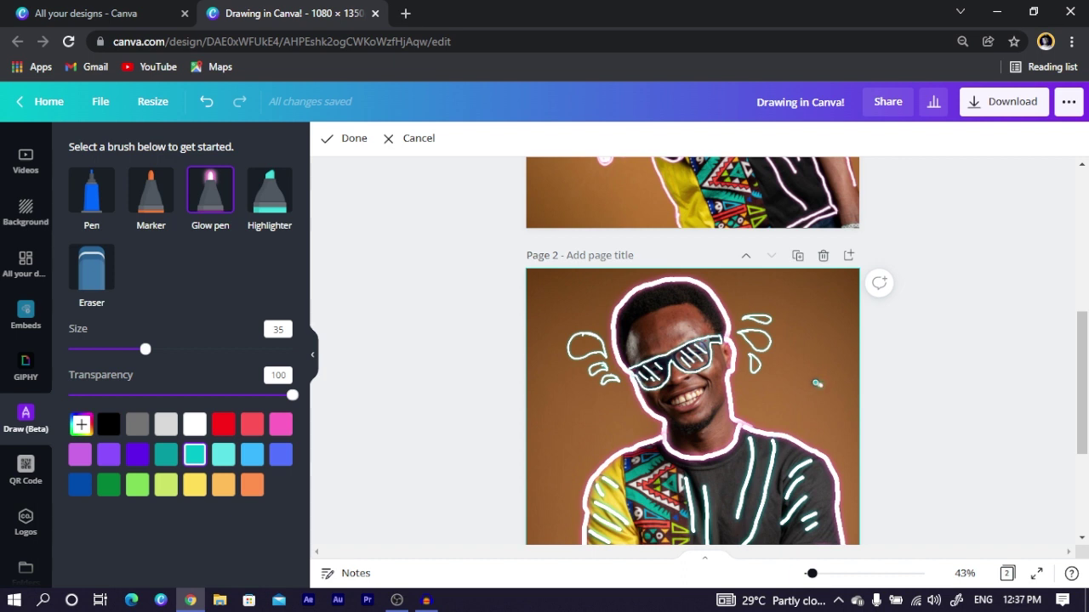
pyautogui.moveTo(818, 384)
pyautogui.mouseDown()
pyautogui.moveTo(779, 391)
pyautogui.moveTo(772, 382)
pyautogui.moveTo(764, 422)
pyautogui.mouseUp()
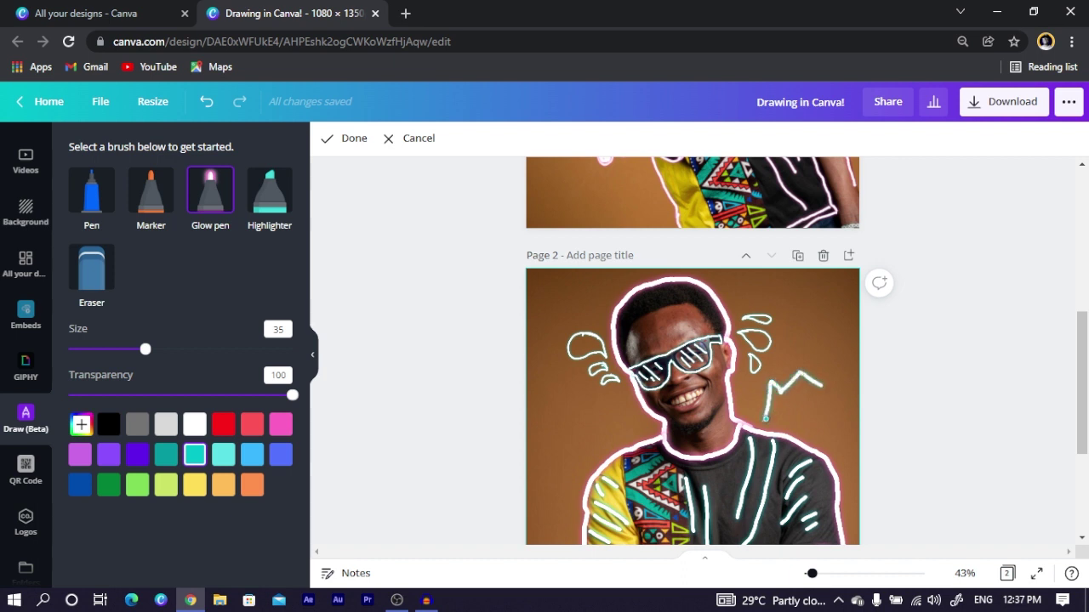
pyautogui.moveTo(809, 393)
pyautogui.mouseDown()
pyautogui.moveTo(759, 420)
pyautogui.moveTo(782, 410)
pyautogui.mouseUp()
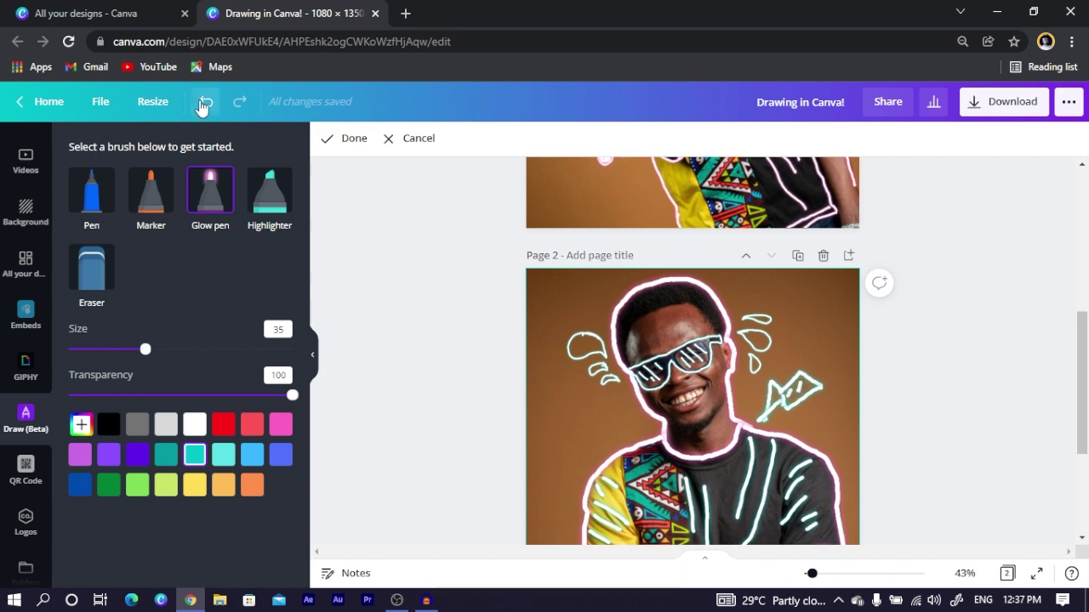
pyautogui.click(204, 103)
pyautogui.click(204, 103)
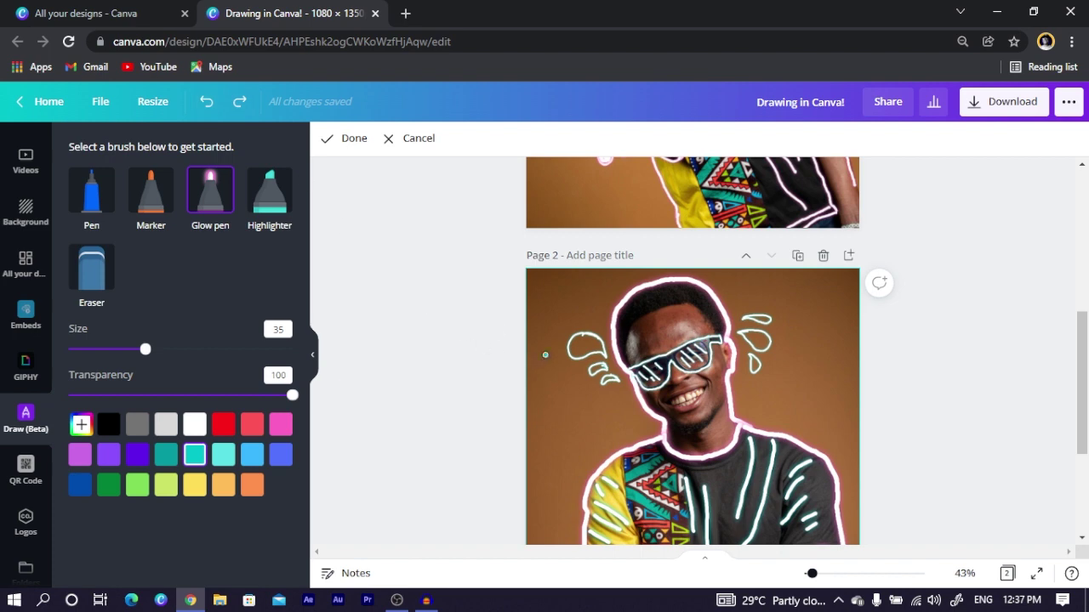
pyautogui.scroll(-3, 692, 448)
pyautogui.scroll(2, 796, 408)
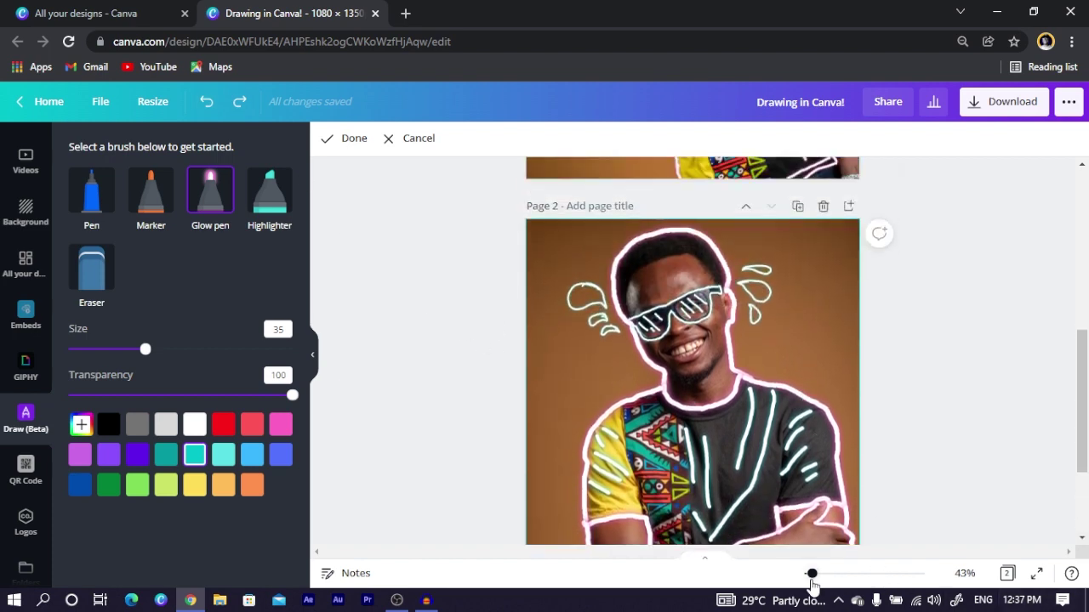
pyautogui.hotkey('ctrl', 'z')
pyautogui.moveTo(814, 579); pyautogui.dragTo(822, 575)
pyautogui.scroll(-3, 894, 377)
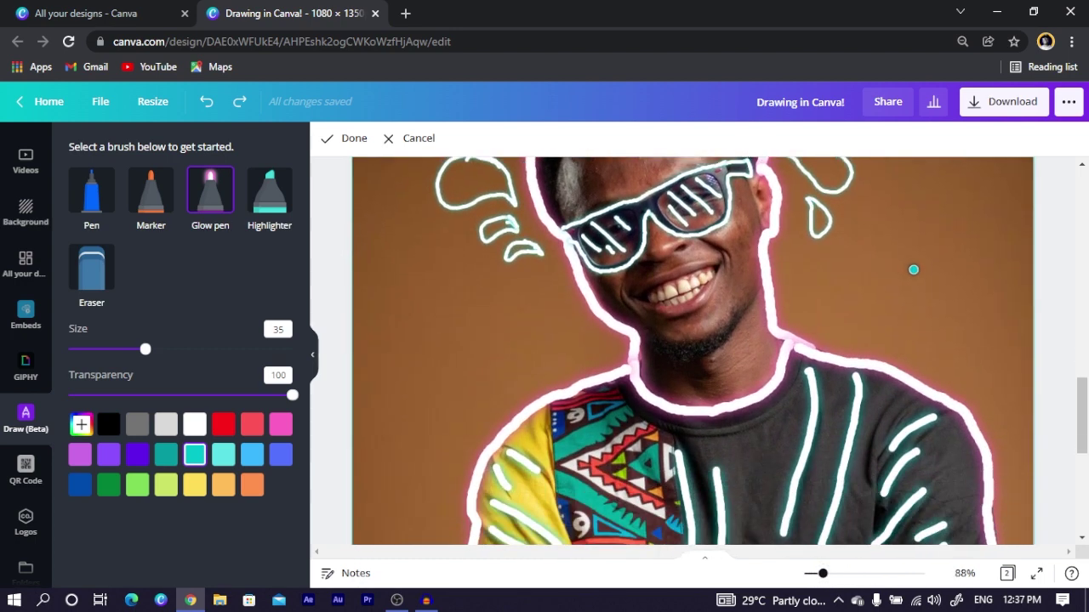
# Outline two zigzag teal glow lightning bolts to the right of the man's head
pyautogui.moveTo(931, 218)
pyautogui.mouseDown()
pyautogui.moveTo(895, 201)
pyautogui.moveTo(869, 240)
pyautogui.mouseUp()
pyautogui.moveTo(927, 220)
pyautogui.mouseDown()
pyautogui.moveTo(904, 255)
pyautogui.moveTo(922, 268)
pyautogui.moveTo(863, 289)
pyautogui.mouseUp()
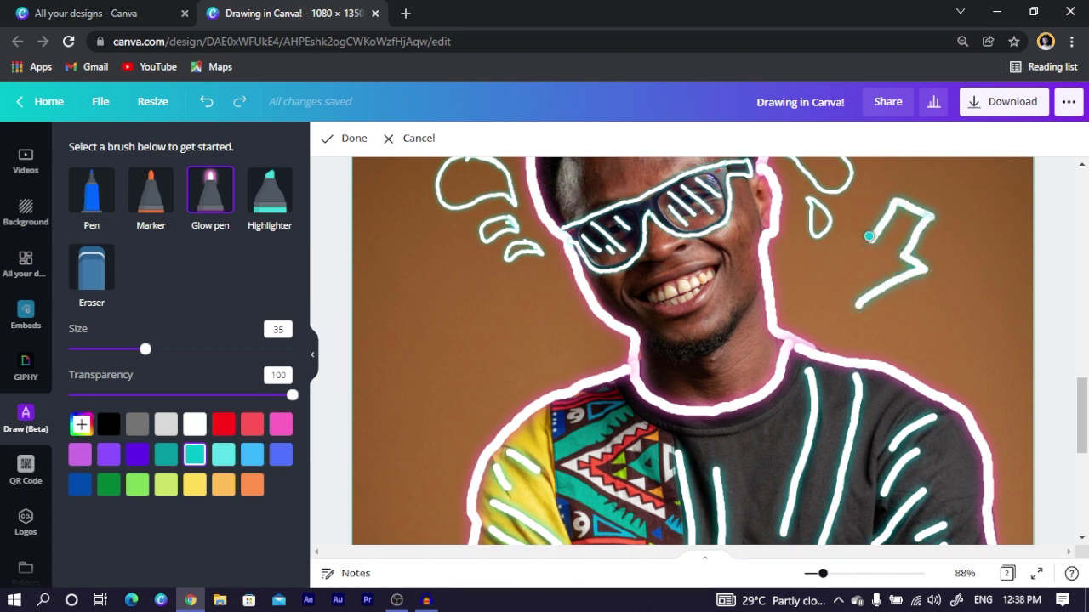
pyautogui.moveTo(869, 239); pyautogui.dragTo(843, 322)
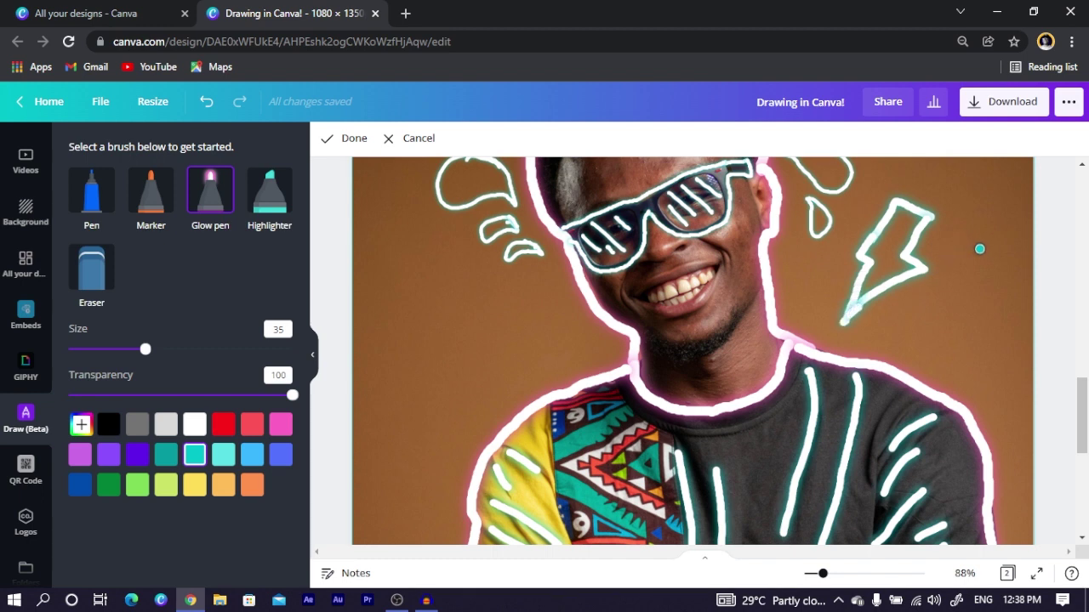
pyautogui.moveTo(979, 243)
pyautogui.mouseDown()
pyautogui.moveTo(947, 261)
pyautogui.moveTo(983, 251)
pyautogui.moveTo(963, 278)
pyautogui.moveTo(974, 288)
pyautogui.moveTo(928, 316)
pyautogui.mouseUp()
pyautogui.moveTo(939, 271)
pyautogui.mouseDown()
pyautogui.moveTo(924, 321)
pyautogui.moveTo(892, 300)
pyautogui.moveTo(874, 330)
pyautogui.moveTo(897, 340)
pyautogui.moveTo(900, 312)
pyautogui.mouseUp()
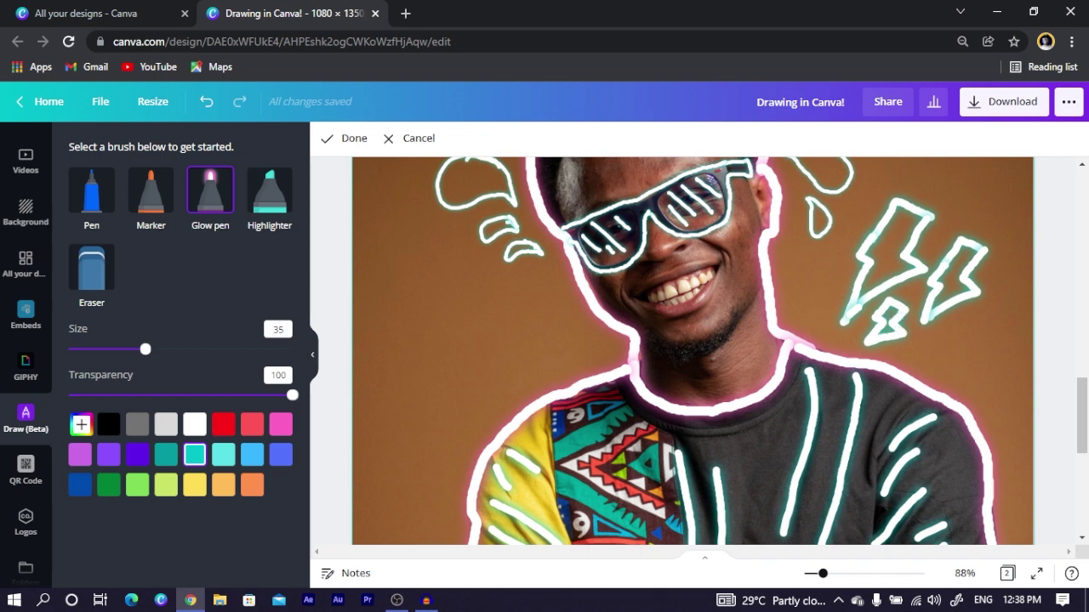
pyautogui.hotkey('ctrl', '-')
pyautogui.scroll(1, 836, 426)
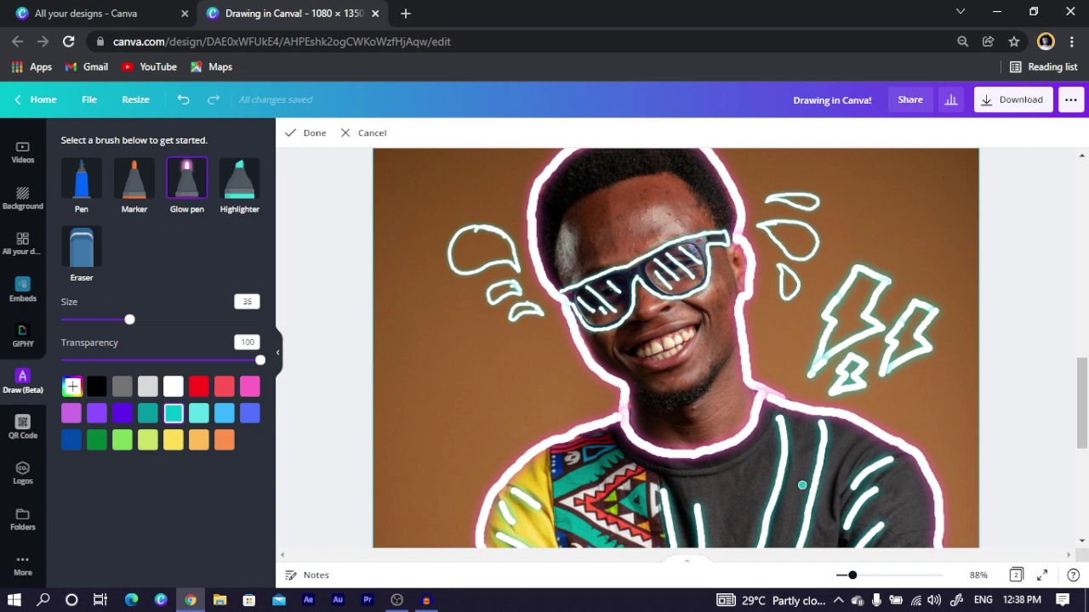
# Zoom the page to 52% and reduce the Glow pen size to 14 for thin squiggles
pyautogui.moveTo(852, 575); pyautogui.dragTo(844, 576)
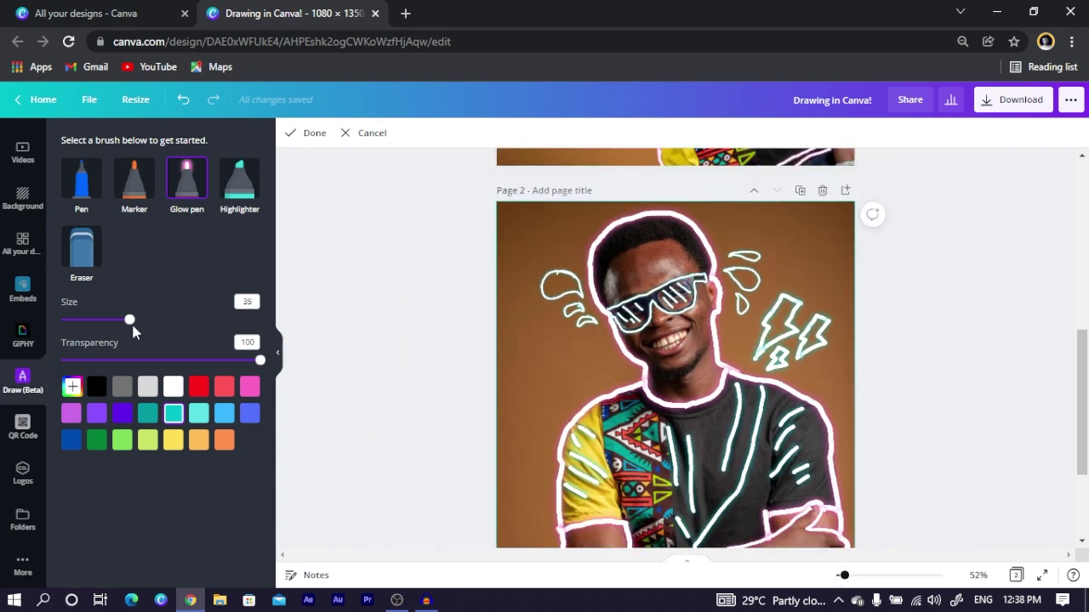
pyautogui.moveTo(129, 320); pyautogui.dragTo(87, 319)
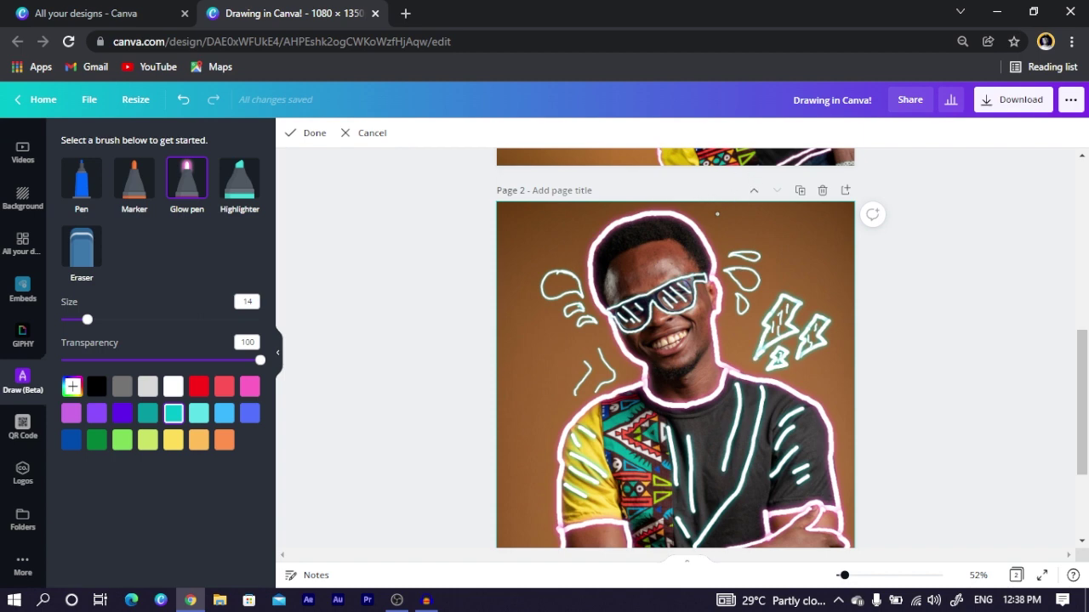
pyautogui.scroll(-3, 375, 326)
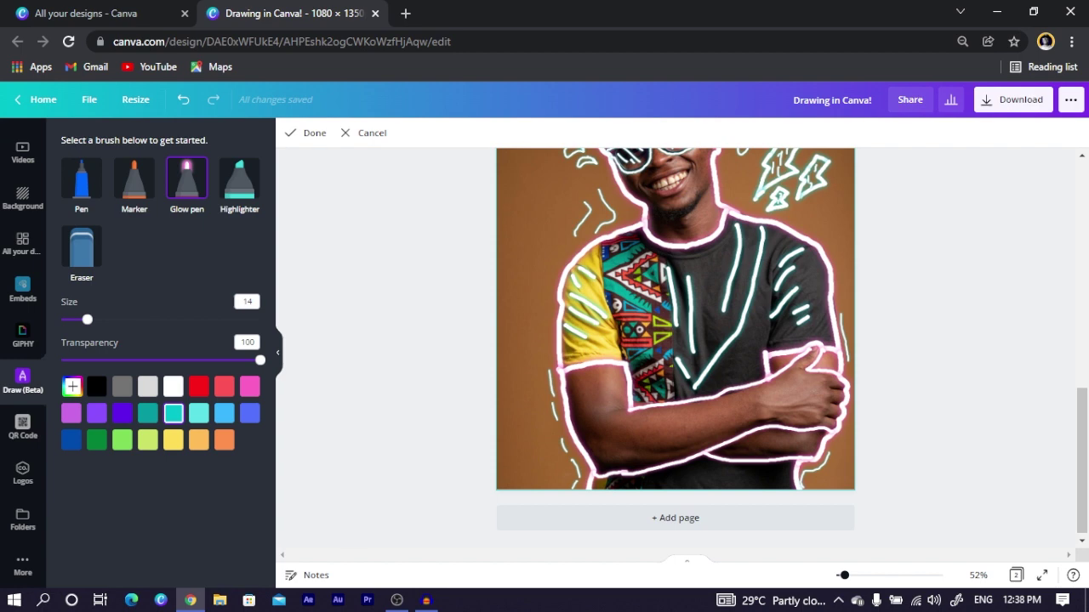
pyautogui.hotkey('ctrl', '-')
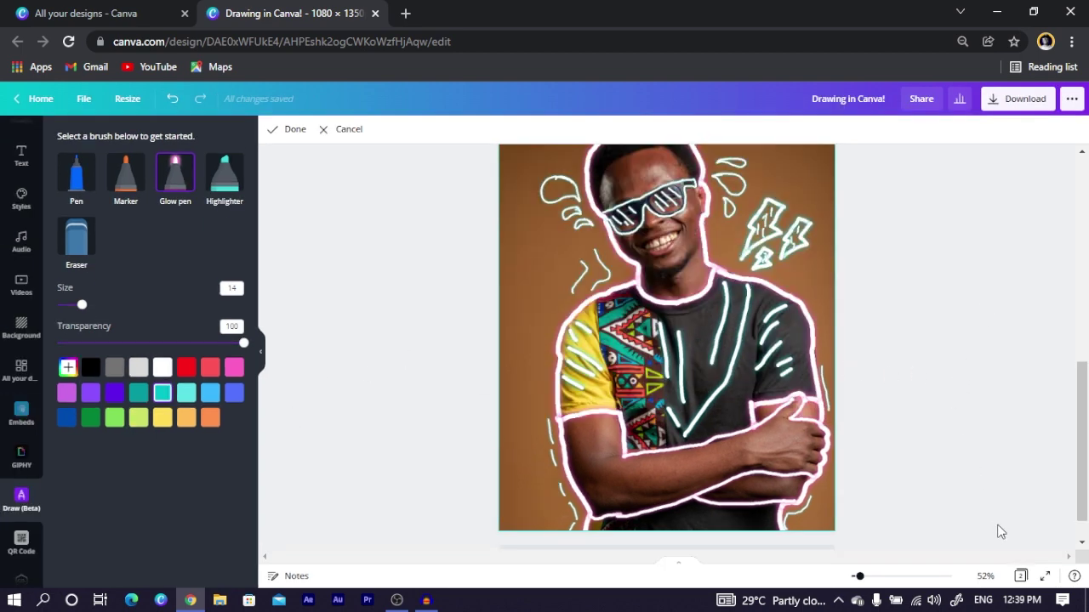
pyautogui.scroll(1, 945, 457)
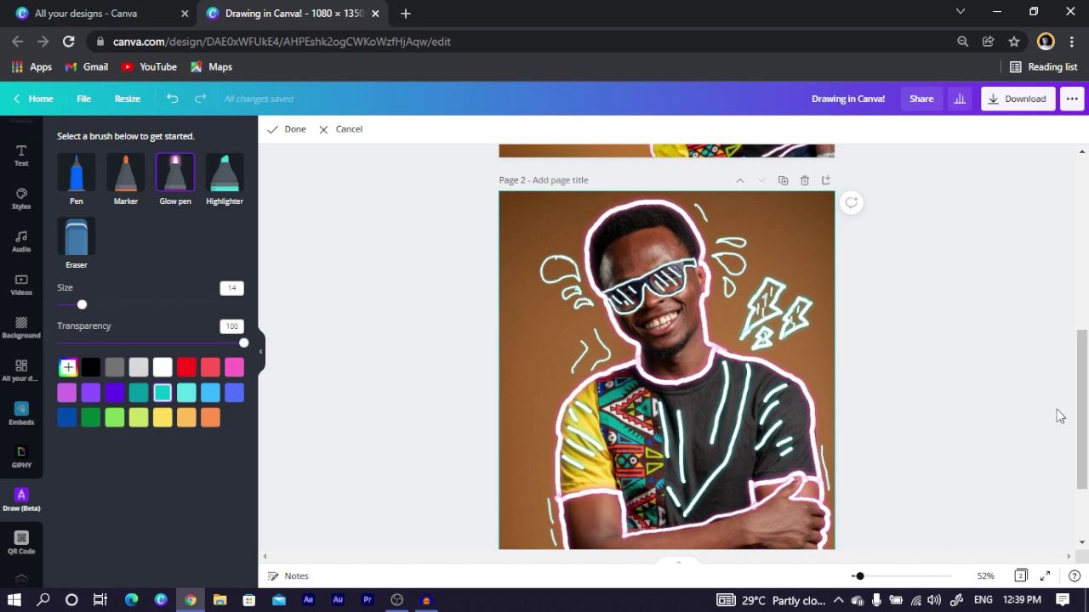